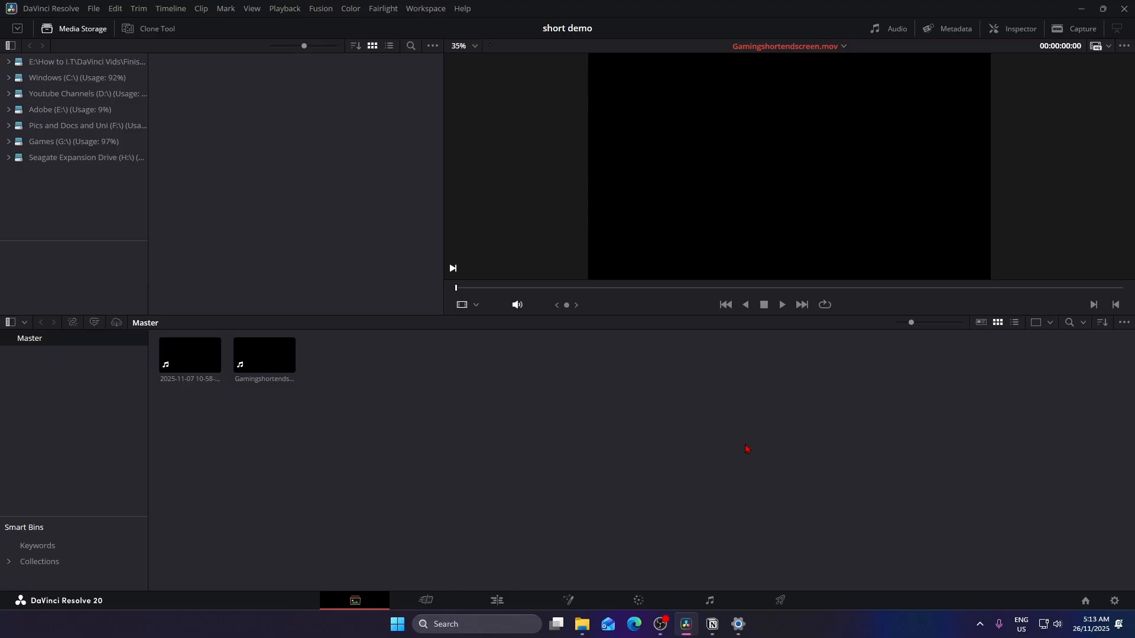
pyautogui.click(205, 386)
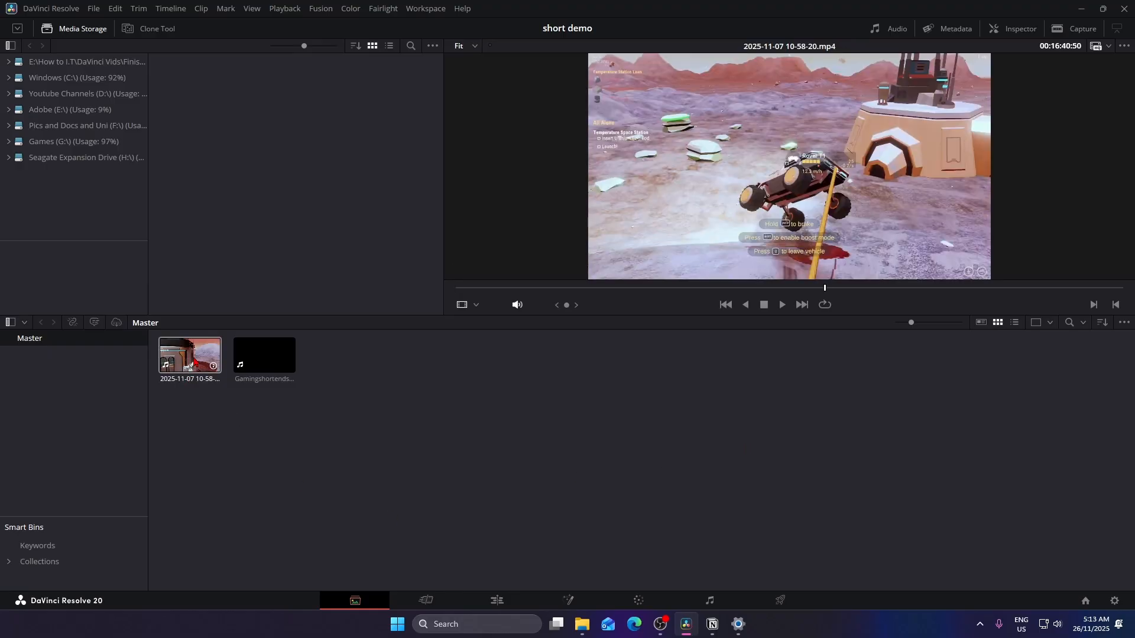
pyautogui.click(257, 357)
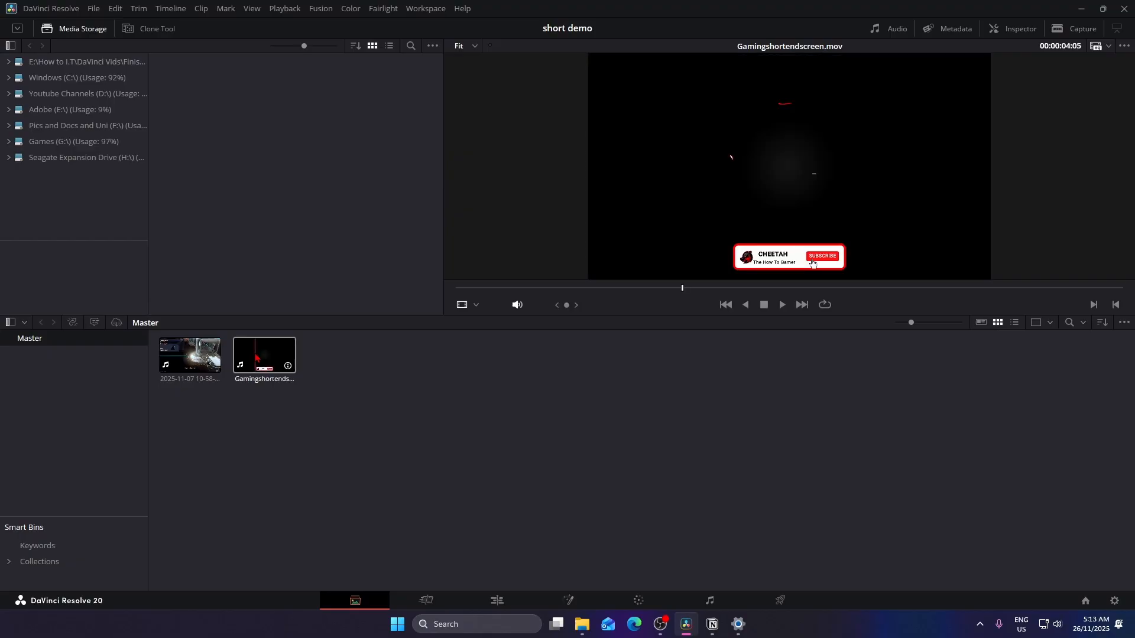
pyautogui.click(188, 373)
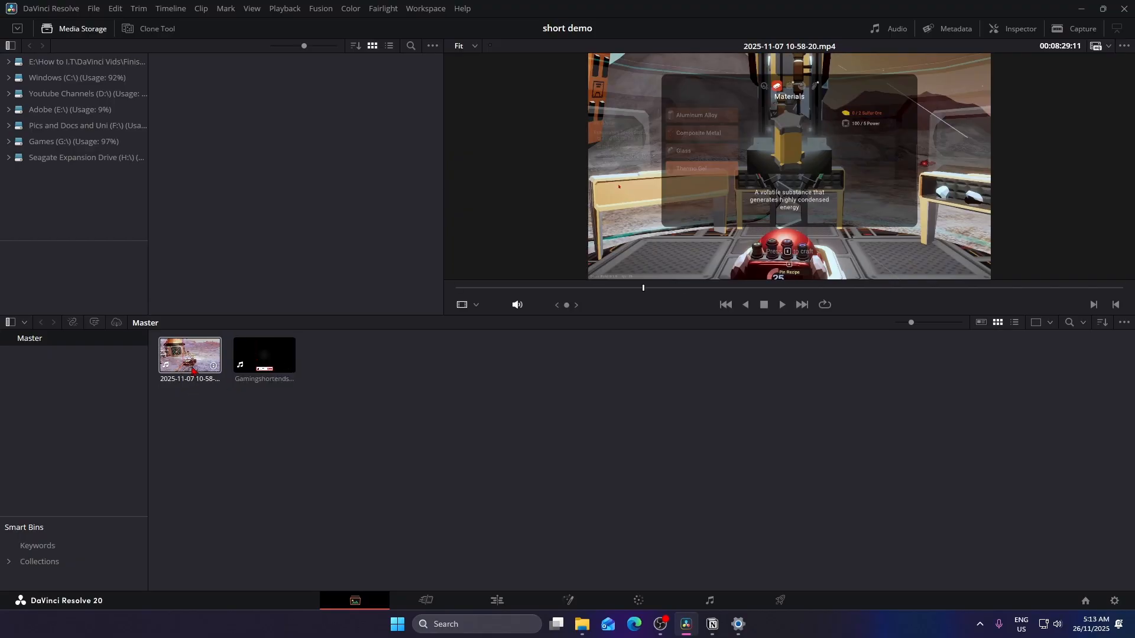
pyautogui.click(264, 356)
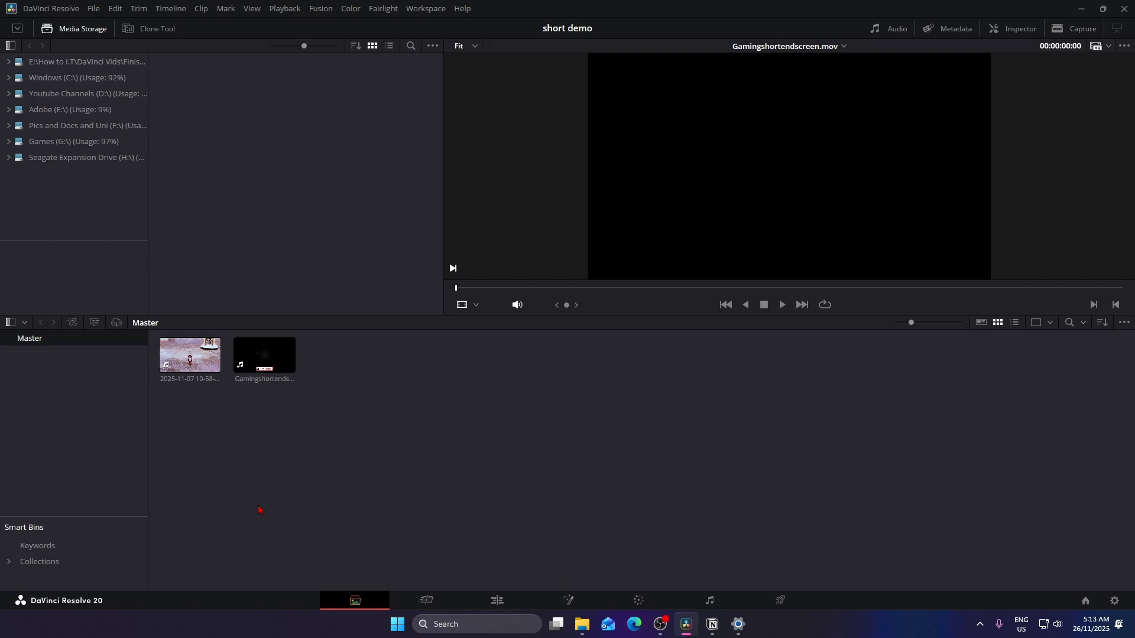
pyautogui.click(499, 604)
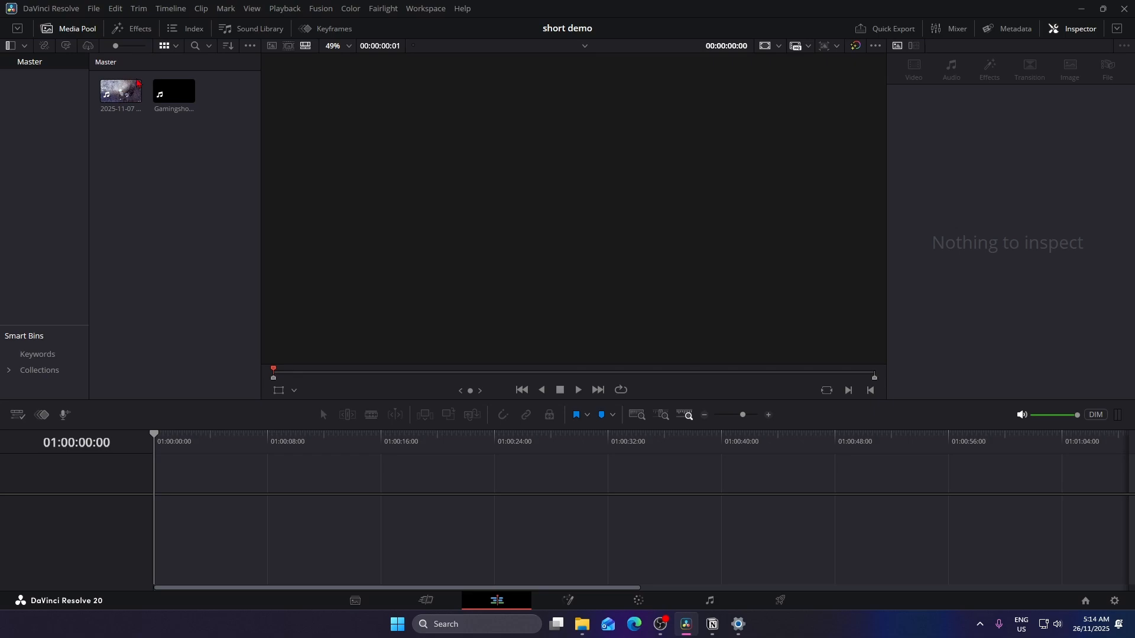
pyautogui.moveTo(121, 92); pyautogui.dragTo(159, 491)
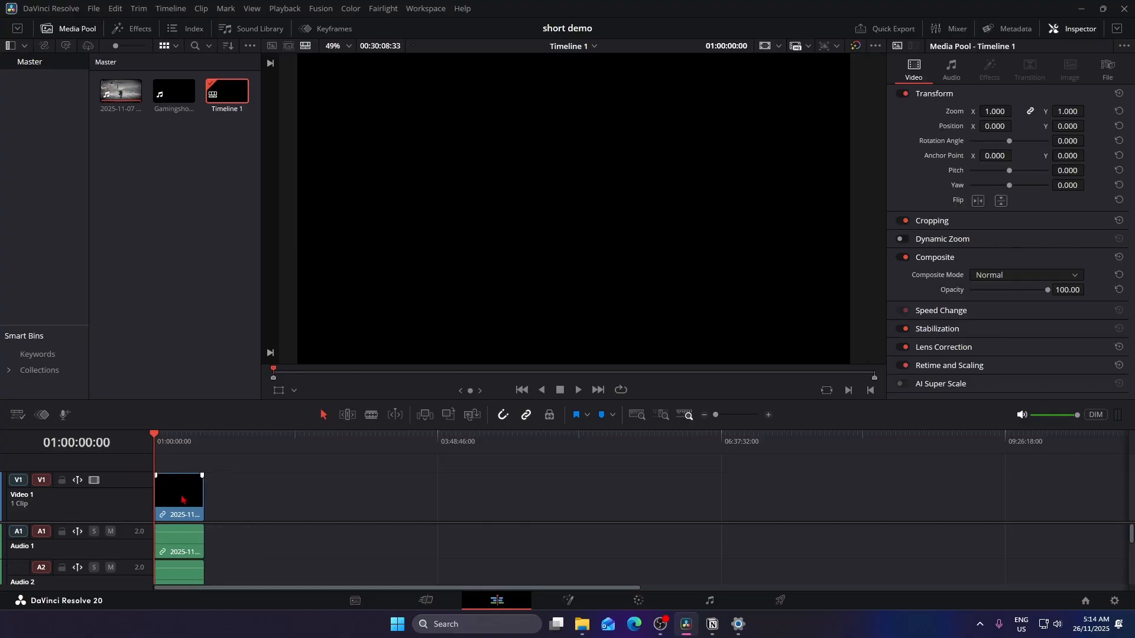
pyautogui.click(769, 415)
pyautogui.click(769, 415)
pyautogui.click(769, 415)
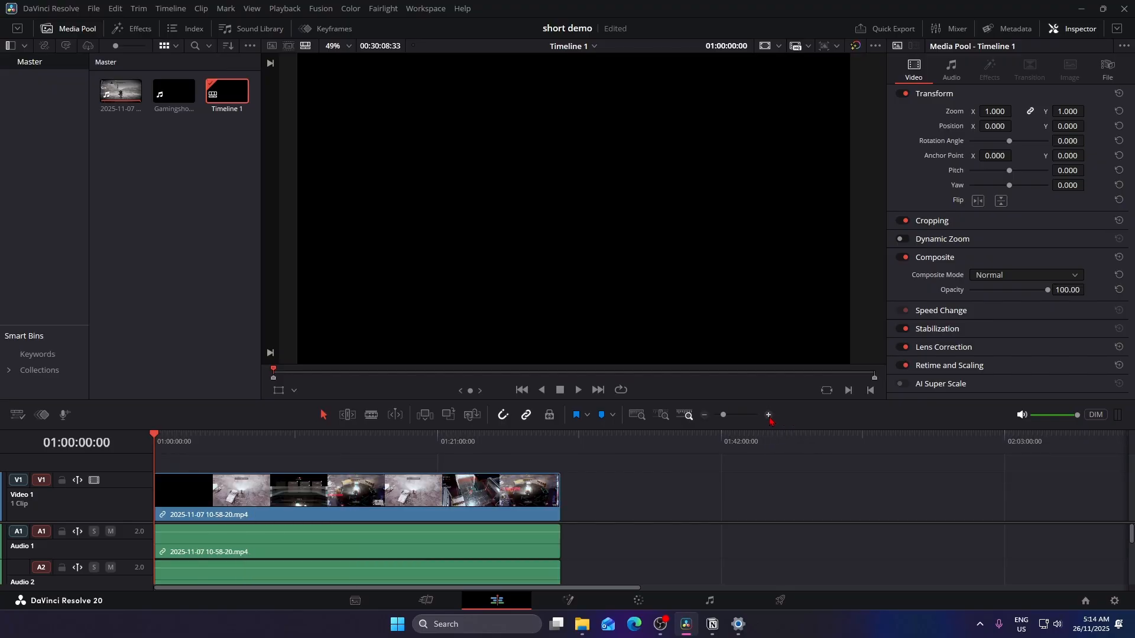
pyautogui.click(769, 416)
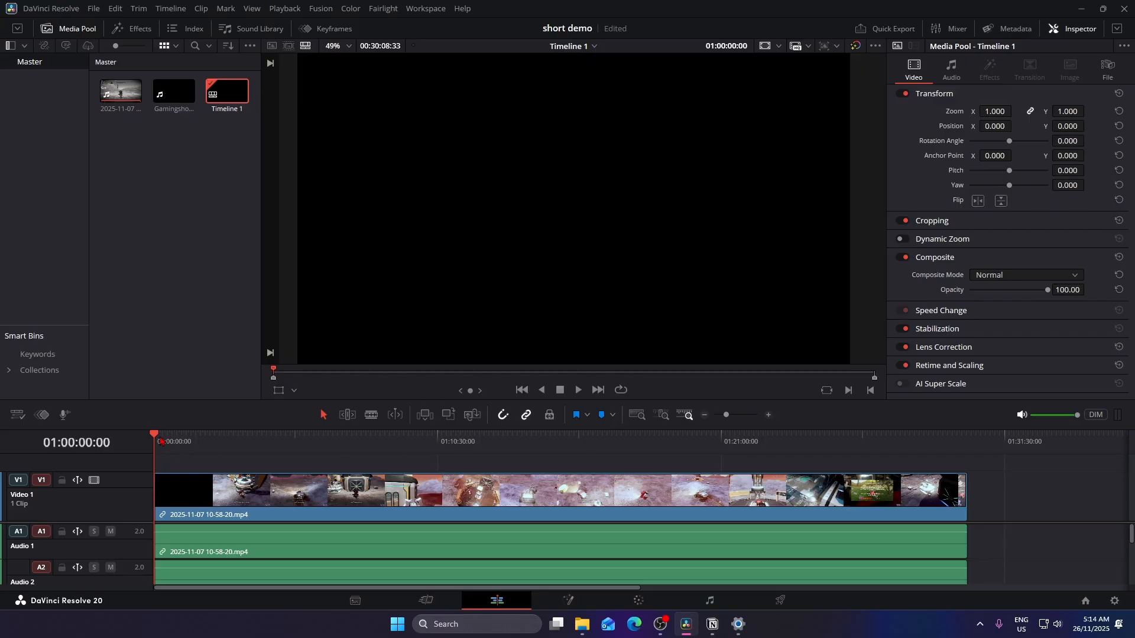
# Locate the start of the wanted gameplay section at 01:22:36:33 and split the clip there.
pyautogui.moveTo(157, 438); pyautogui.dragTo(735, 445)
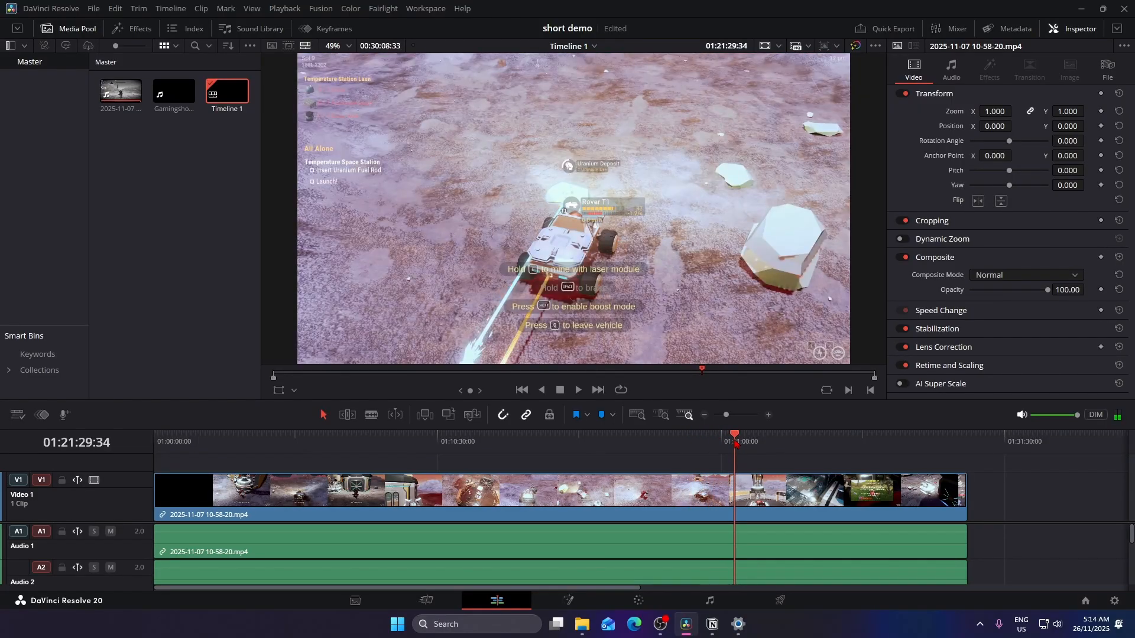
pyautogui.moveTo(736, 444); pyautogui.dragTo(740, 443)
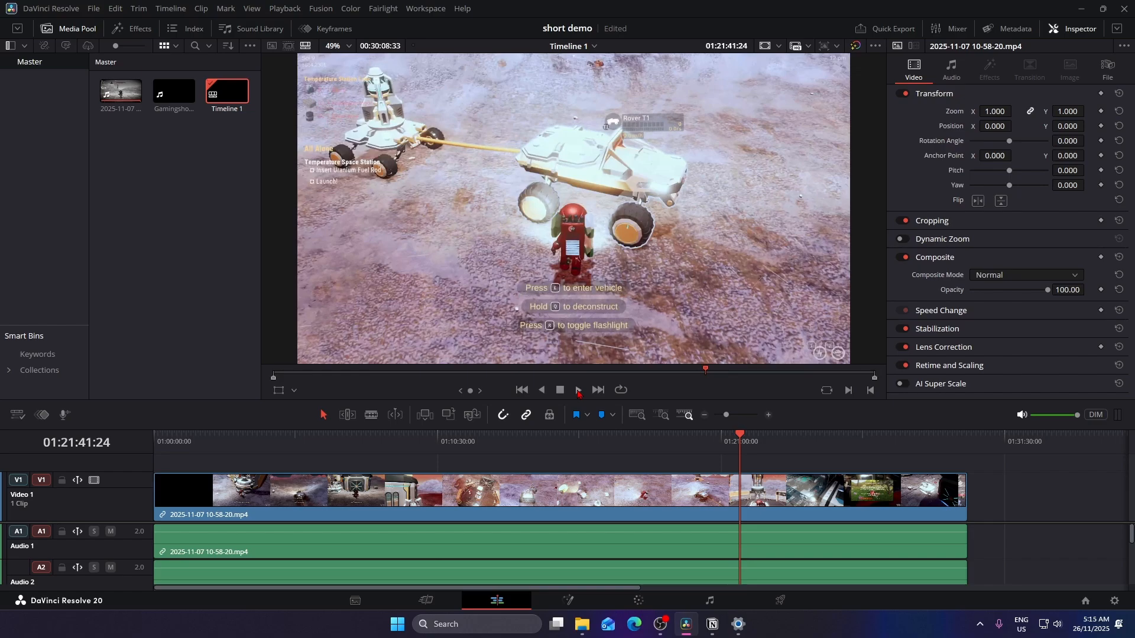
pyautogui.click(578, 391)
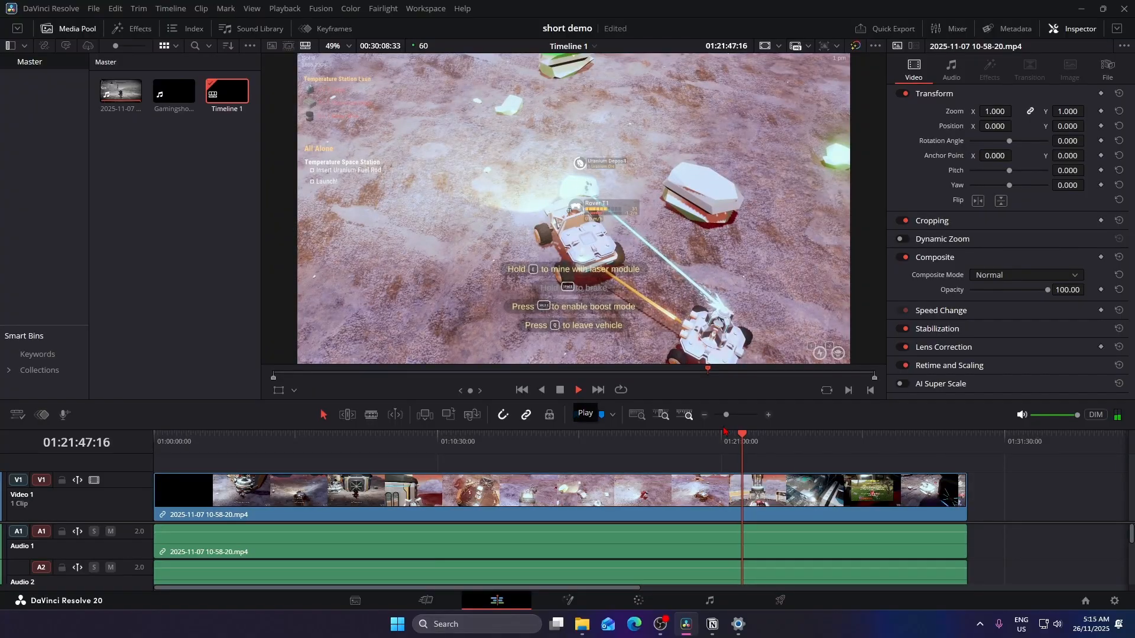
pyautogui.click(745, 435)
pyautogui.moveTo(744, 435); pyautogui.dragTo(753, 435)
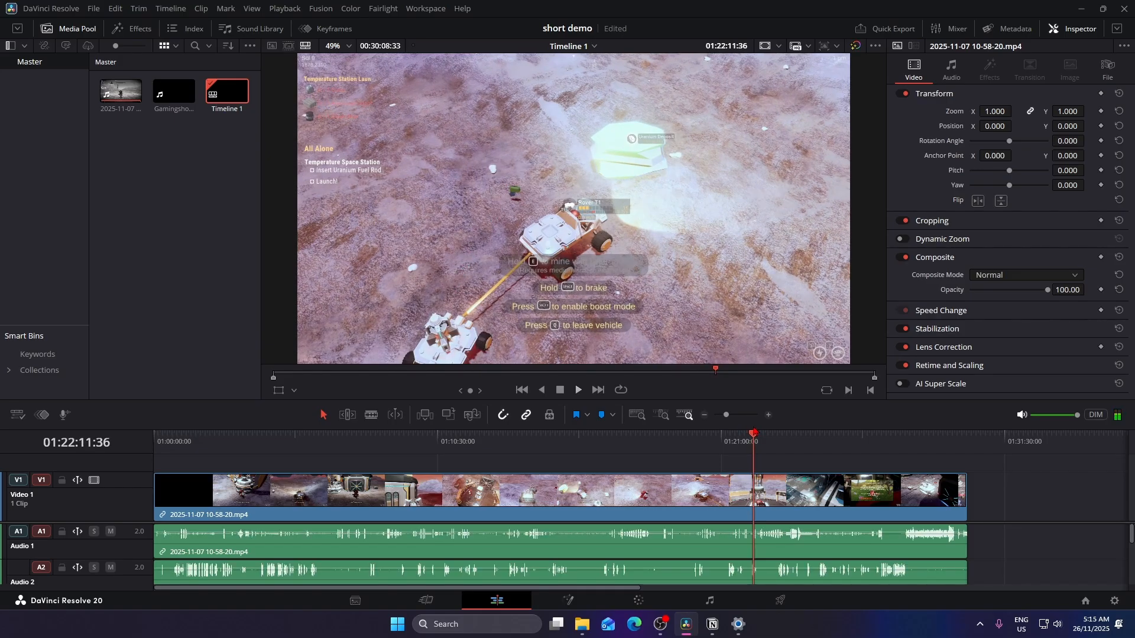
pyautogui.moveTo(754, 432); pyautogui.dragTo(759, 423)
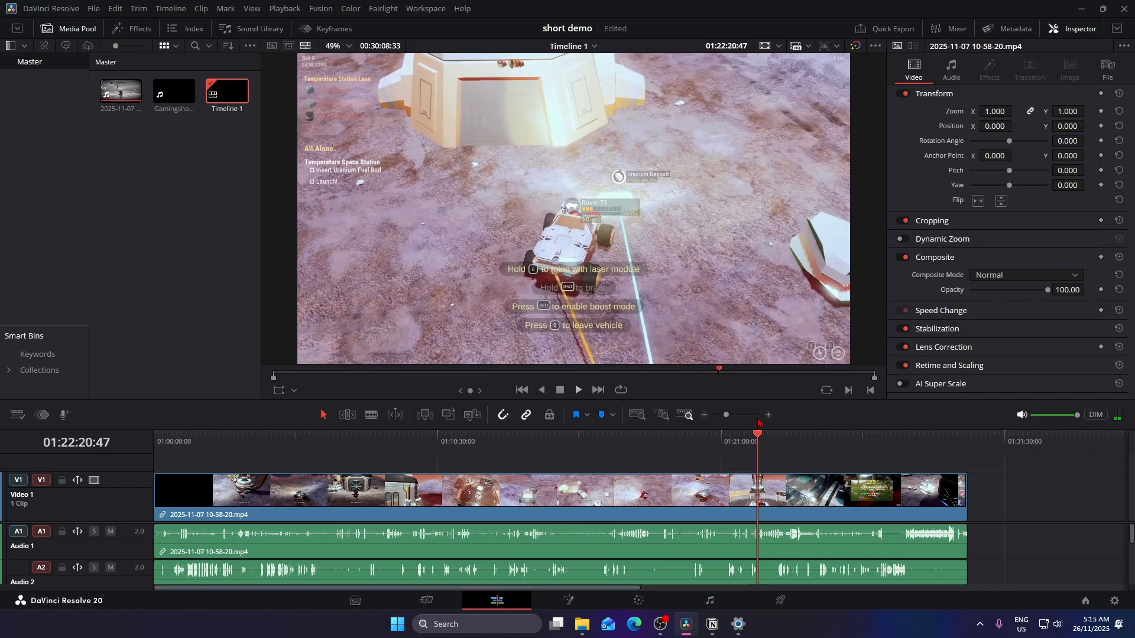
pyautogui.moveTo(759, 419); pyautogui.dragTo(772, 405)
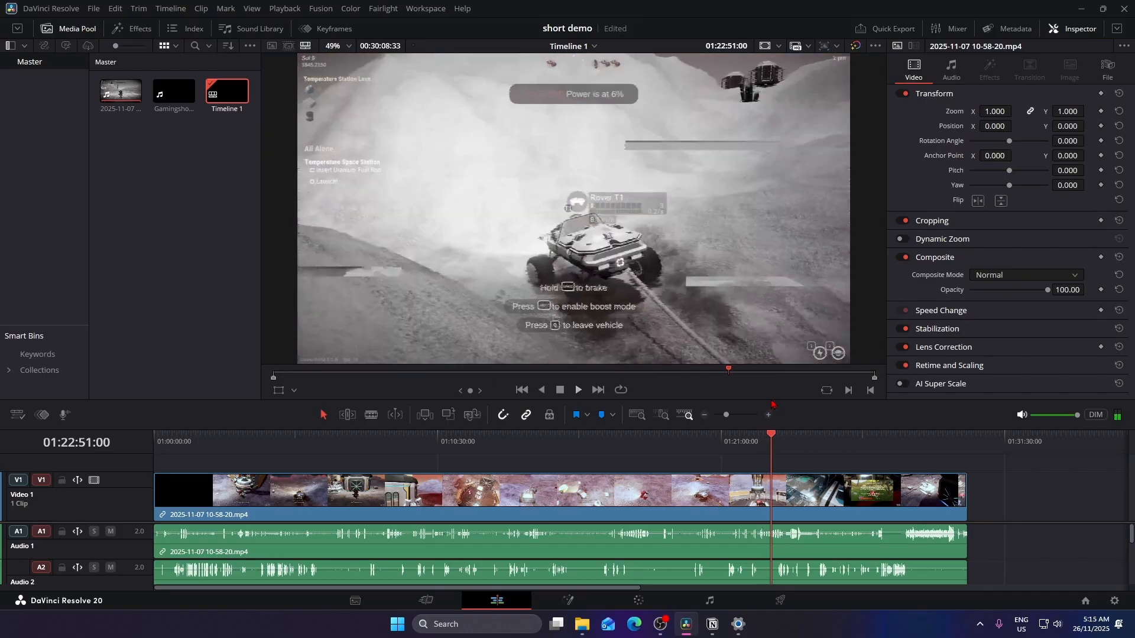
pyautogui.moveTo(772, 404)
pyautogui.mouseDown()
pyautogui.moveTo(781, 391)
pyautogui.moveTo(763, 393)
pyautogui.mouseUp()
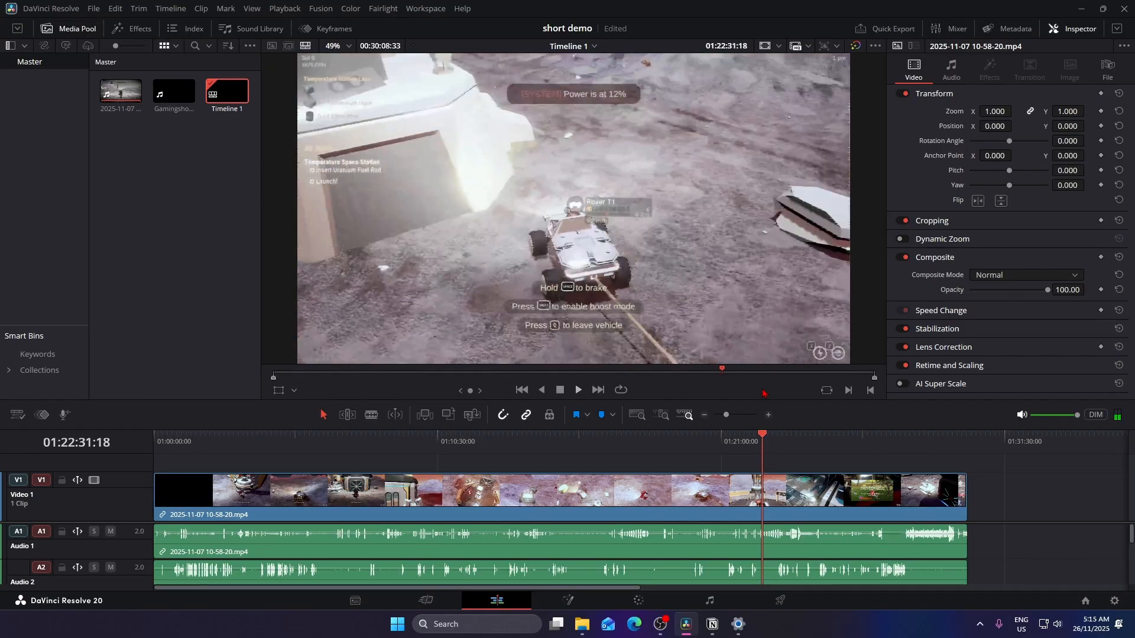
pyautogui.moveTo(763, 393); pyautogui.dragTo(765, 393)
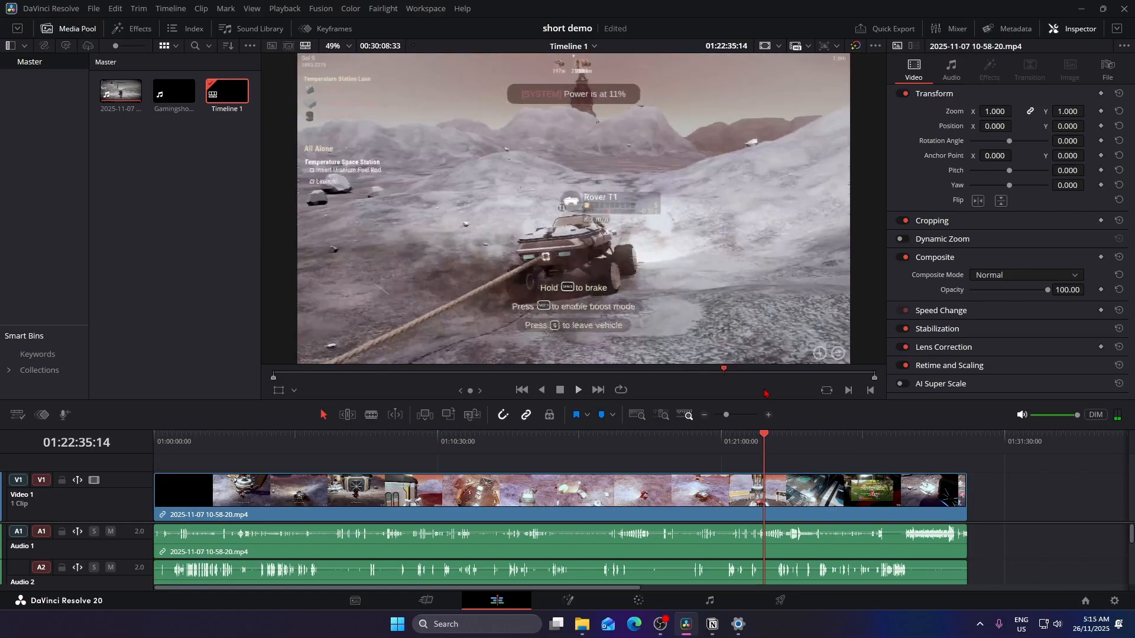
pyautogui.press('space')
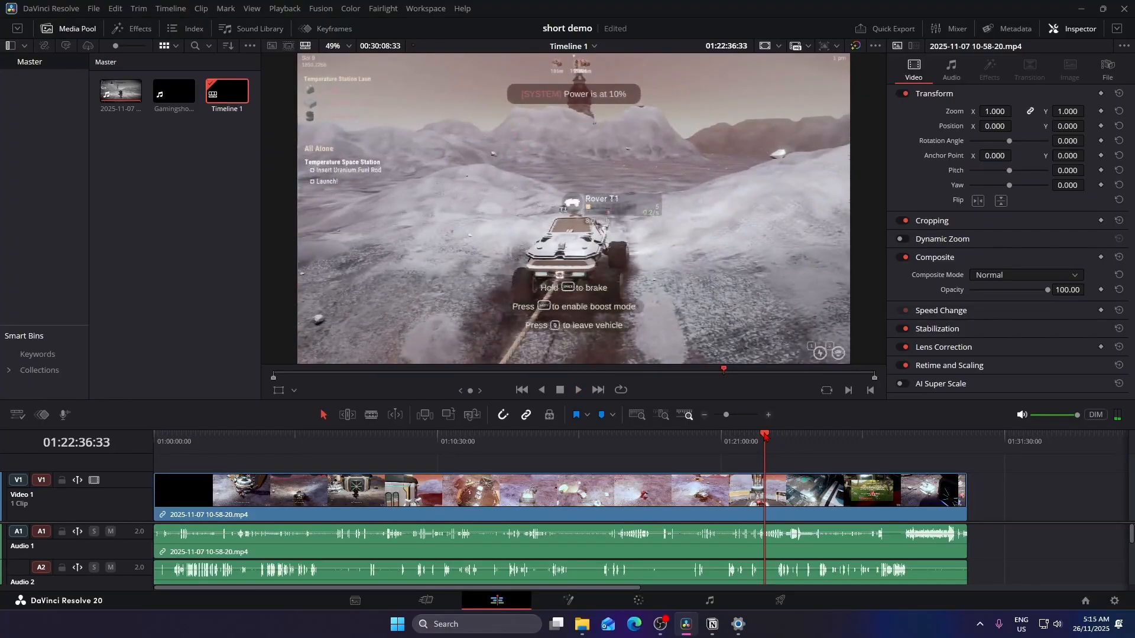
pyautogui.click(372, 415)
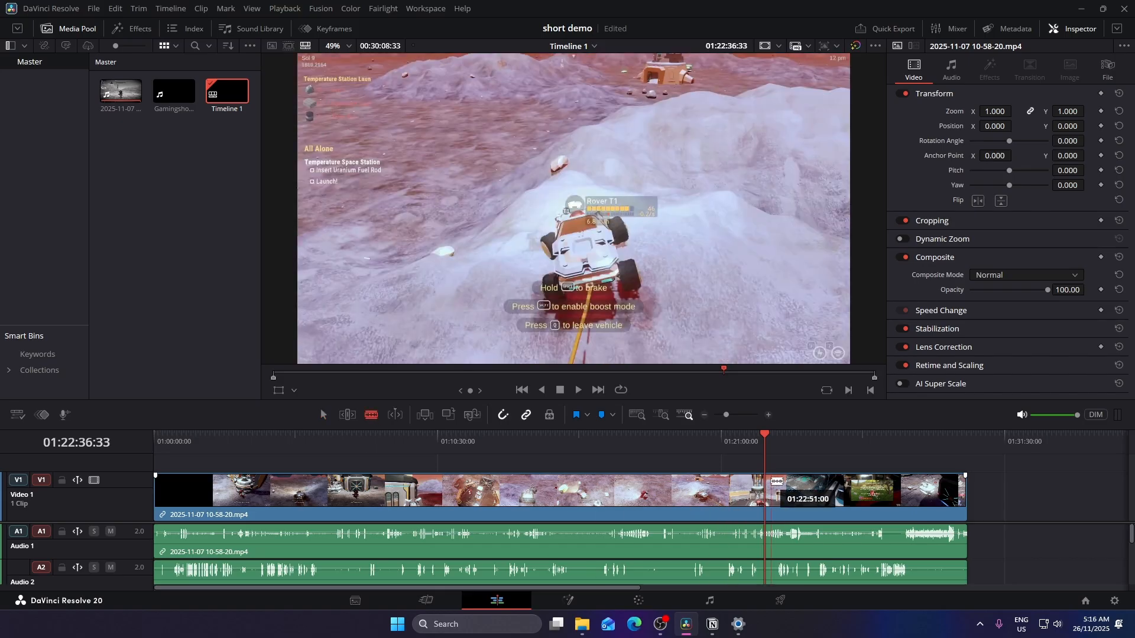
pyautogui.click(765, 490)
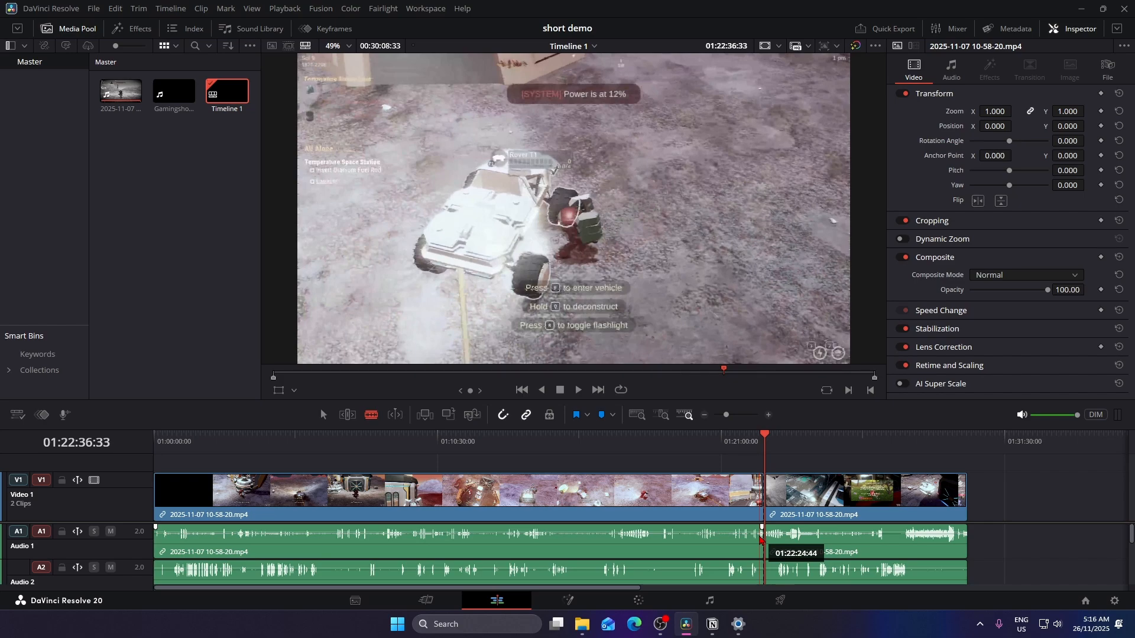
pyautogui.click(322, 415)
# Try a ripple delete of the gameplay section before the cut, and undo it.
pyautogui.click(571, 503)
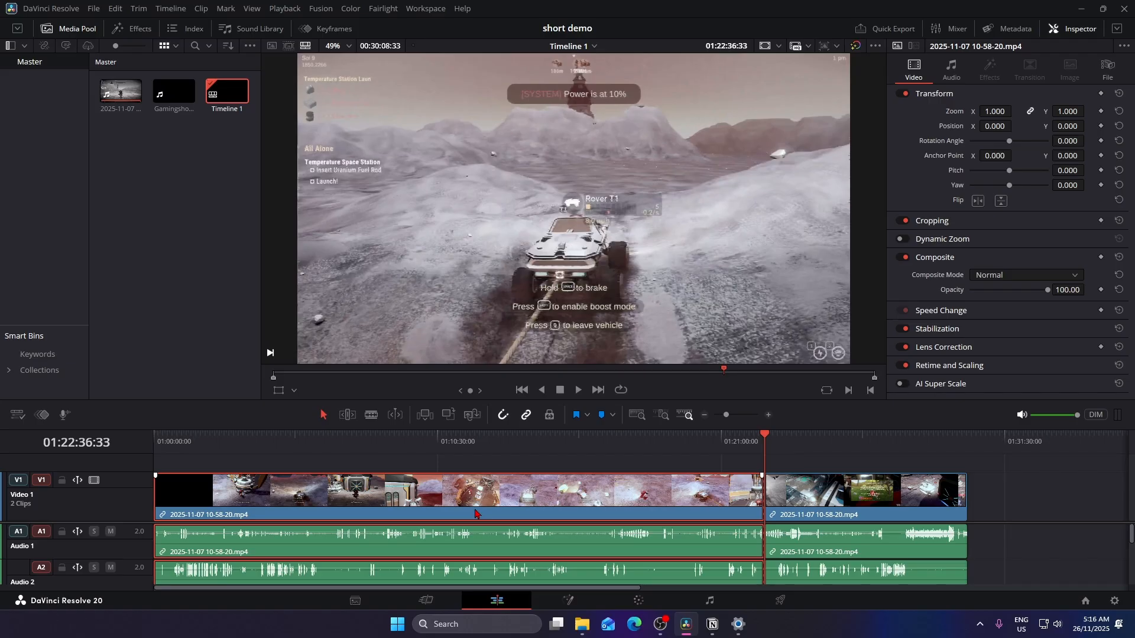
pyautogui.press('Delete')
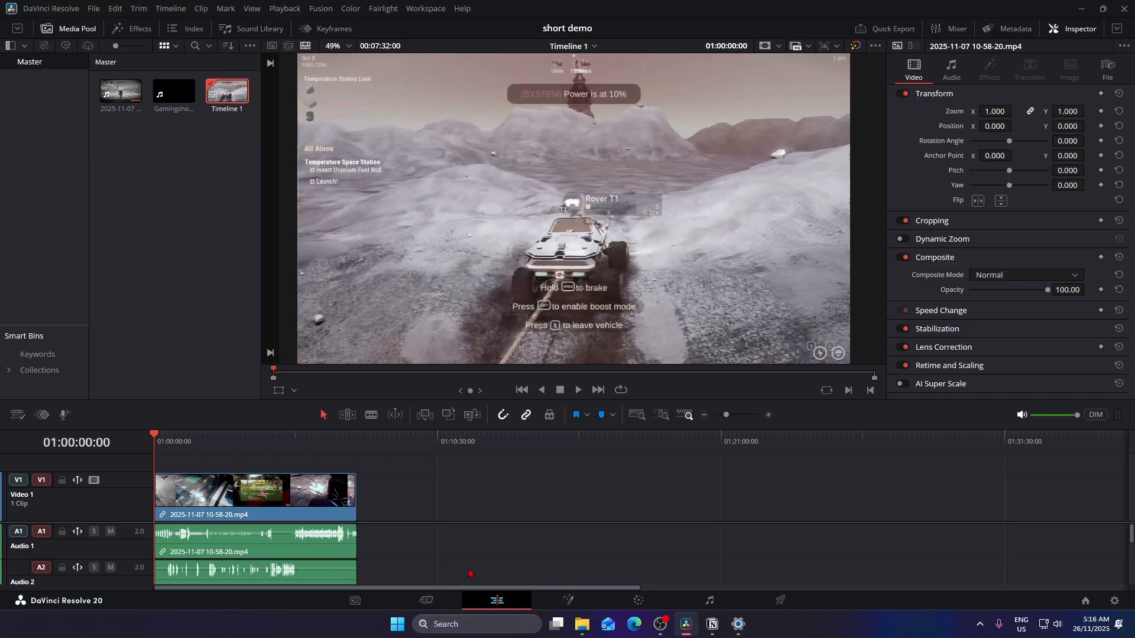
pyautogui.hotkey('ctrl', 'z')
# Delete the gameplay section before the cut along with the gap it leaves, and save the project.
pyautogui.click(670, 513)
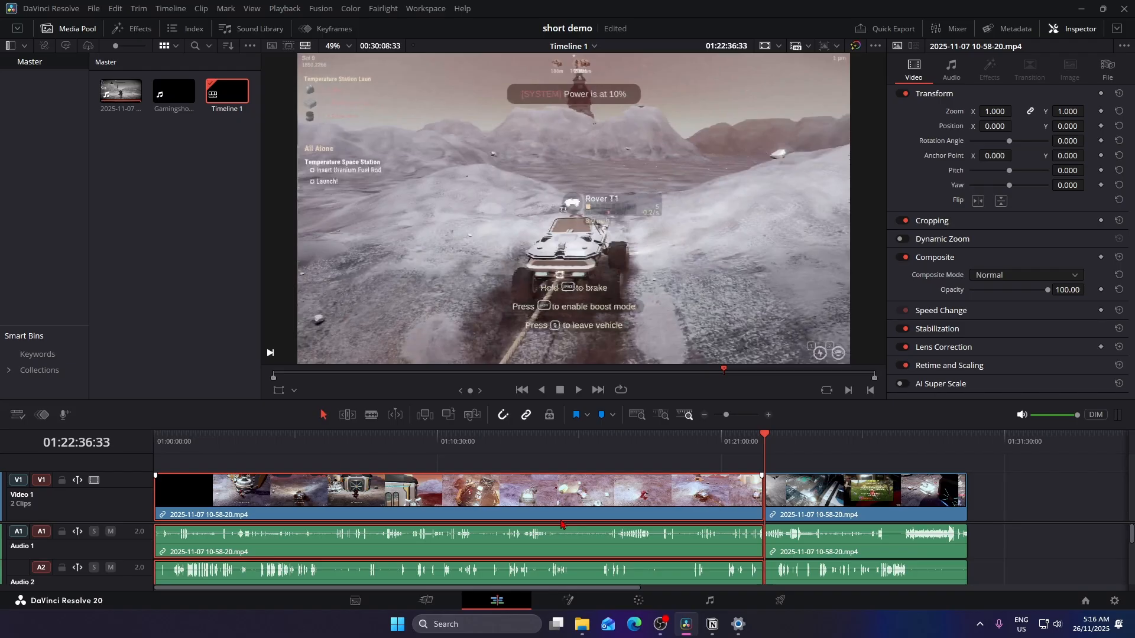
pyautogui.press('Delete')
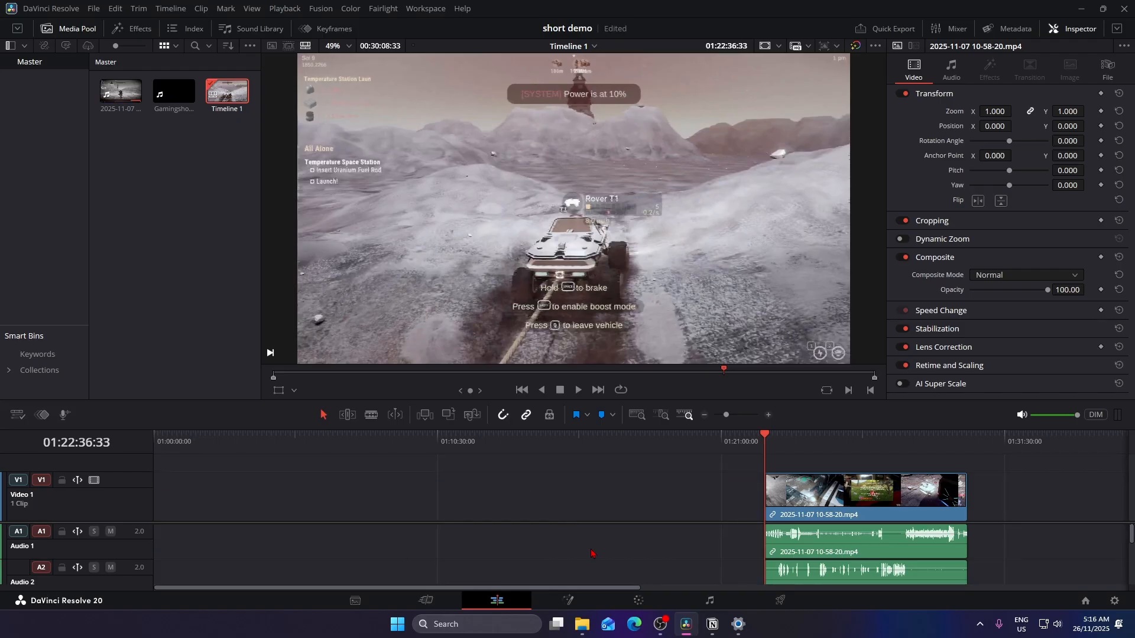
pyautogui.click(722, 504)
pyautogui.press('Delete')
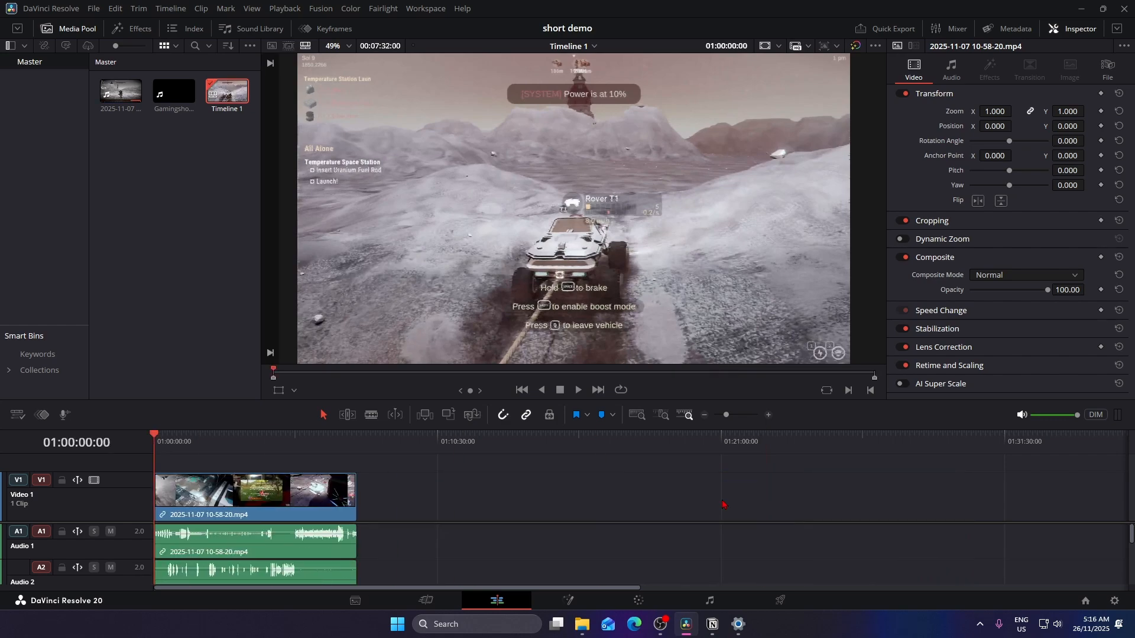
pyautogui.hotkey('ctrl', 's')
# Locate the end of the wanted gameplay section at 01:00:40:17 and split the remaining clip there.
pyautogui.moveTo(159, 438); pyautogui.dragTo(170, 436)
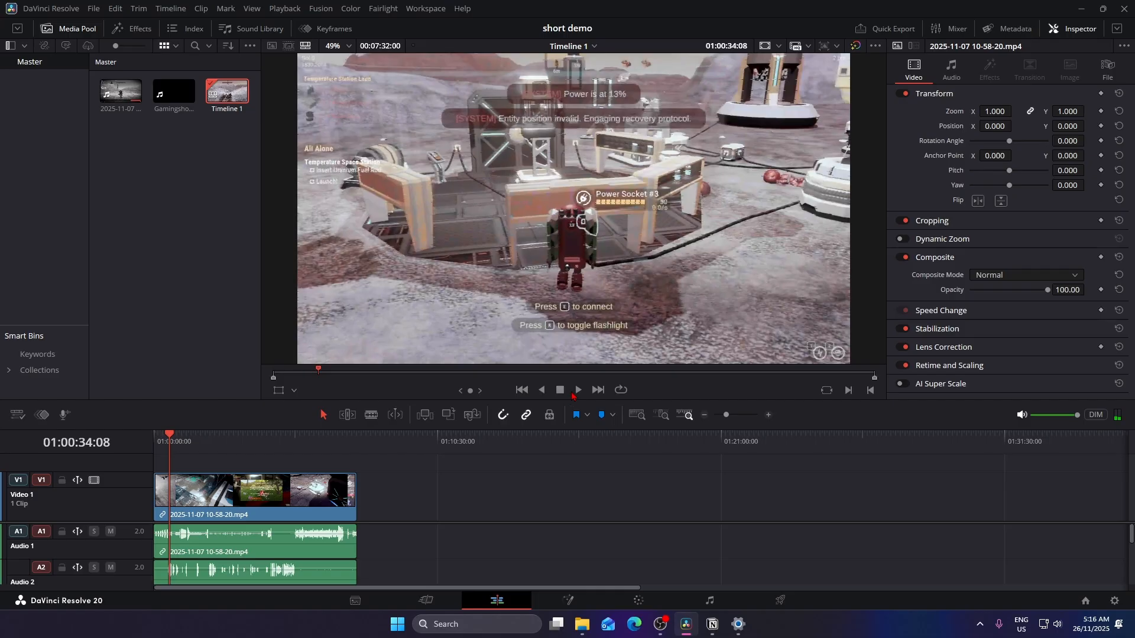
pyautogui.click(574, 392)
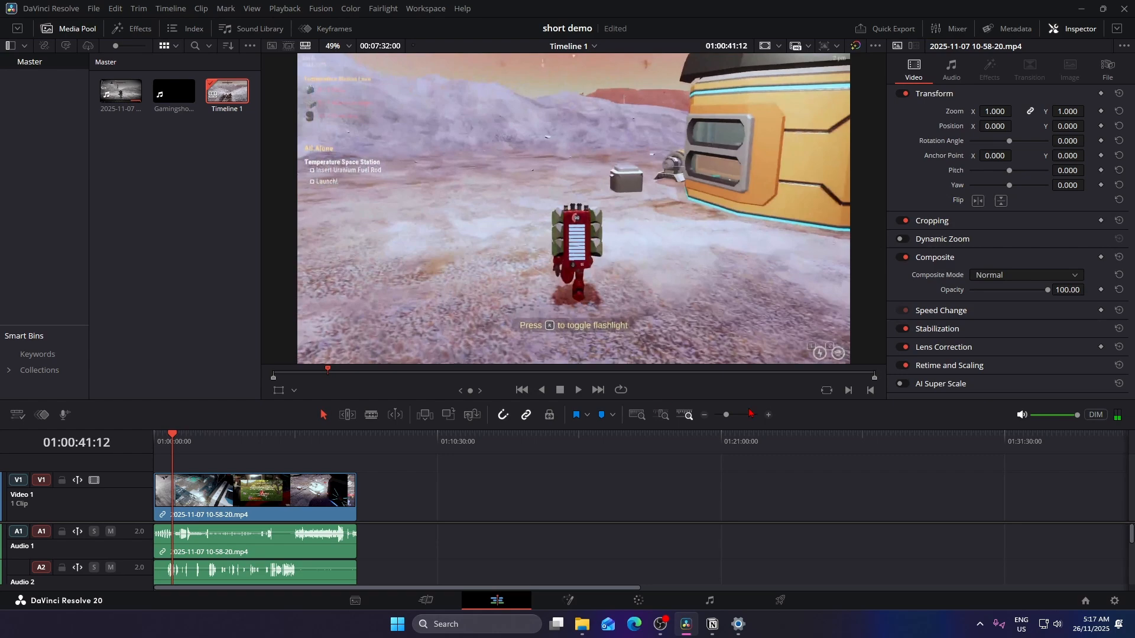
pyautogui.click(768, 415)
pyautogui.click(768, 415)
pyautogui.click(768, 416)
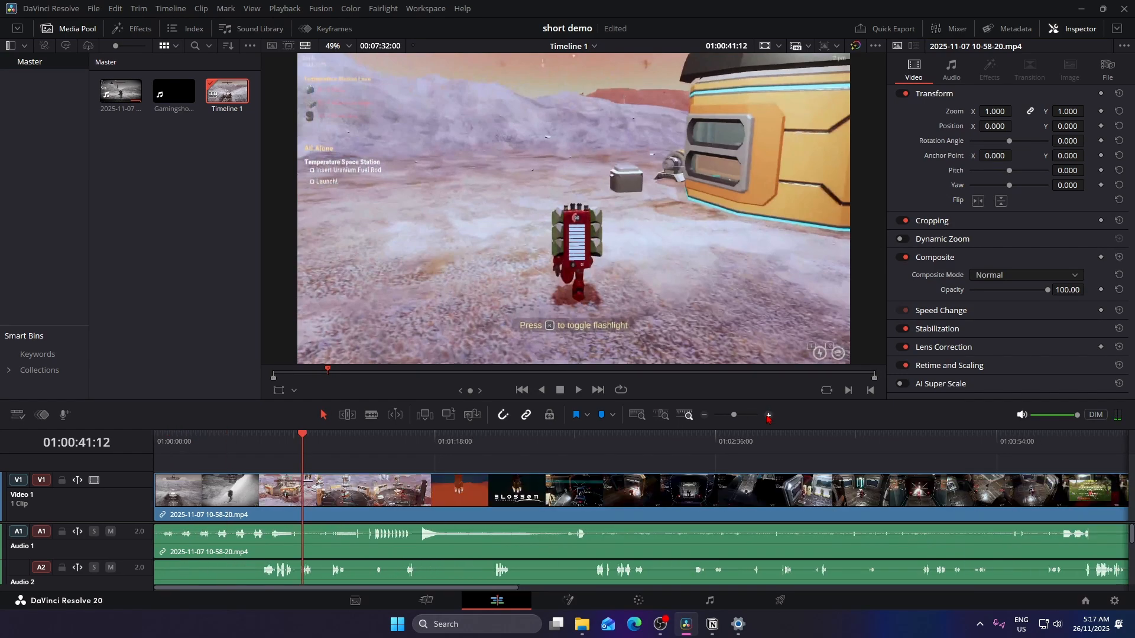
pyautogui.click(767, 415)
pyautogui.click(449, 440)
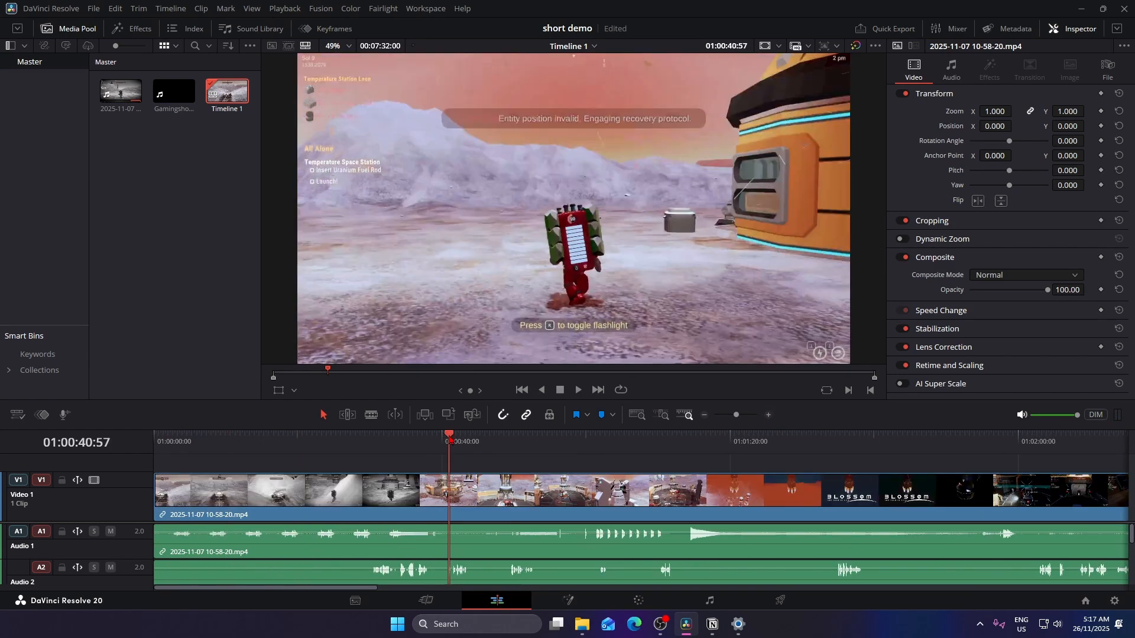
pyautogui.moveTo(450, 440); pyautogui.dragTo(441, 440)
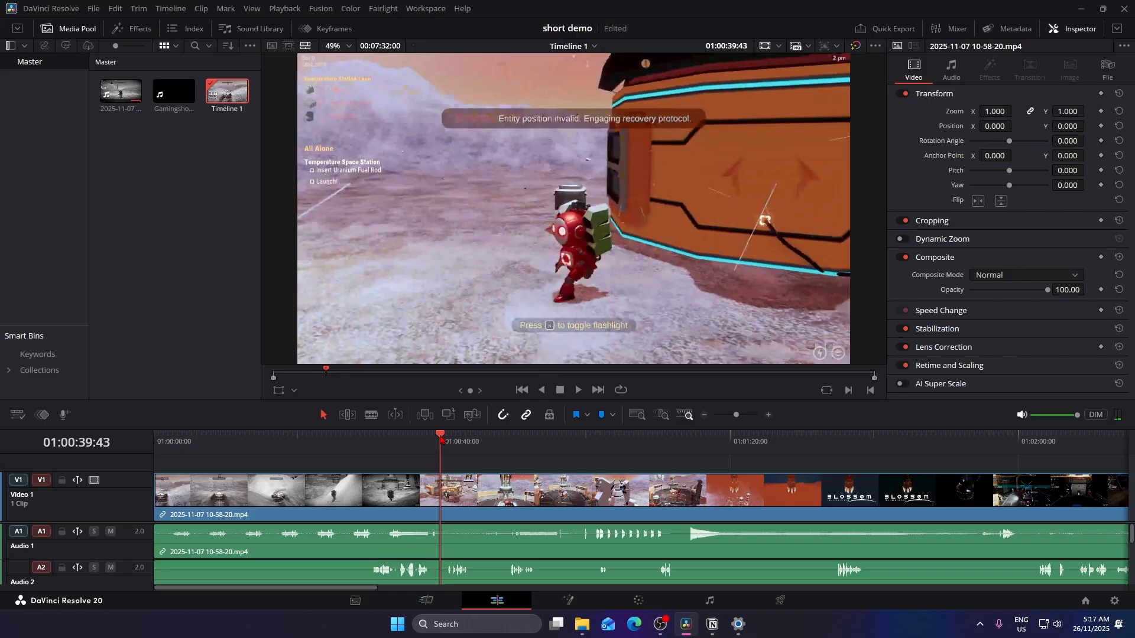
pyautogui.click(578, 390)
pyautogui.click(562, 392)
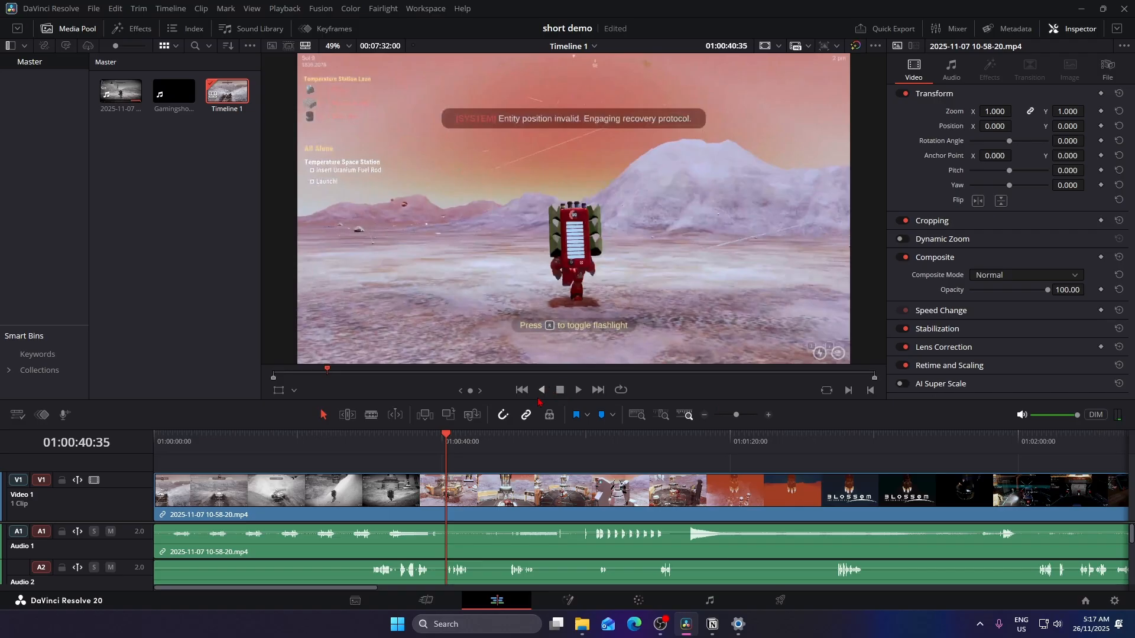
pyautogui.moveTo(447, 436); pyautogui.dragTo(445, 437)
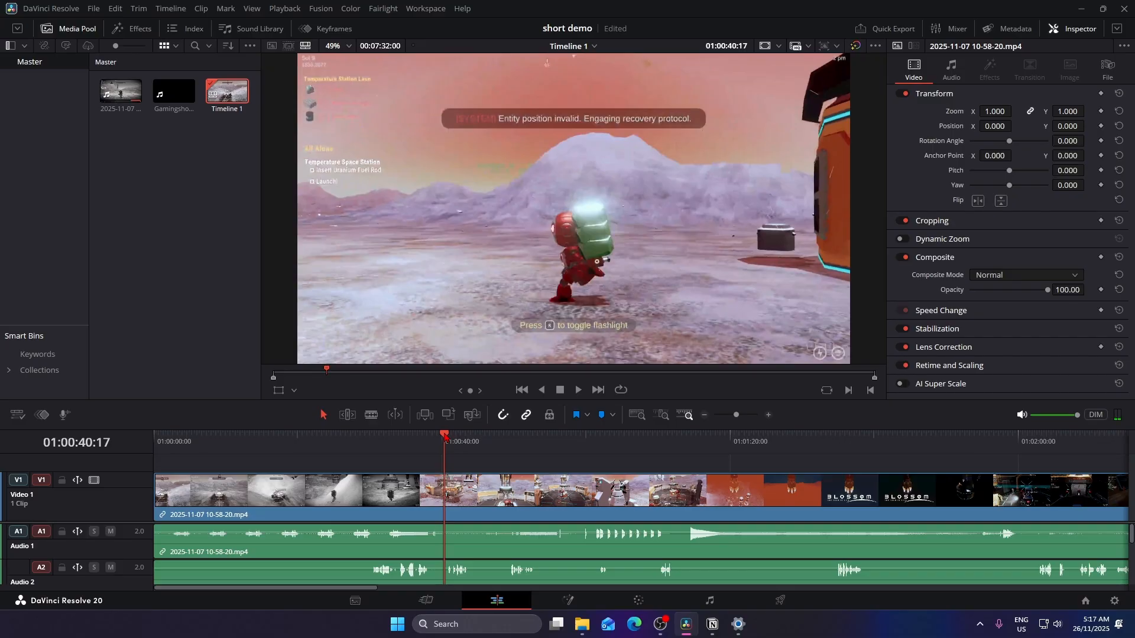
pyautogui.click(367, 416)
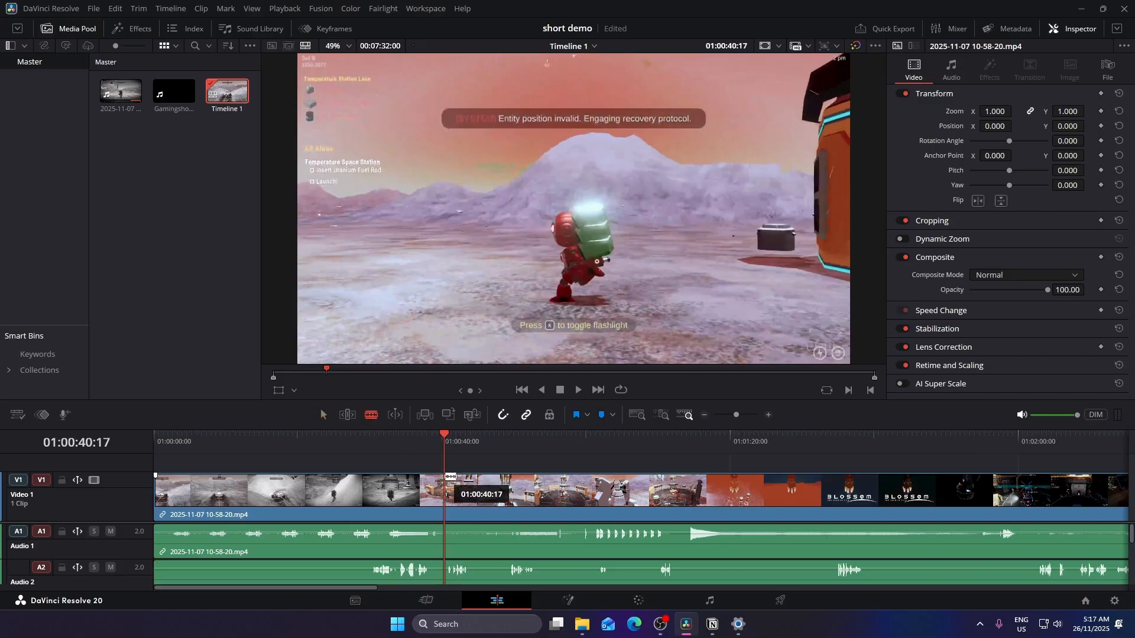
pyautogui.click(446, 477)
pyautogui.click(324, 414)
# Delete the gameplay section after the cut and append Gamingshortendscreen.mov directly behind the remaining clip.
pyautogui.click(585, 507)
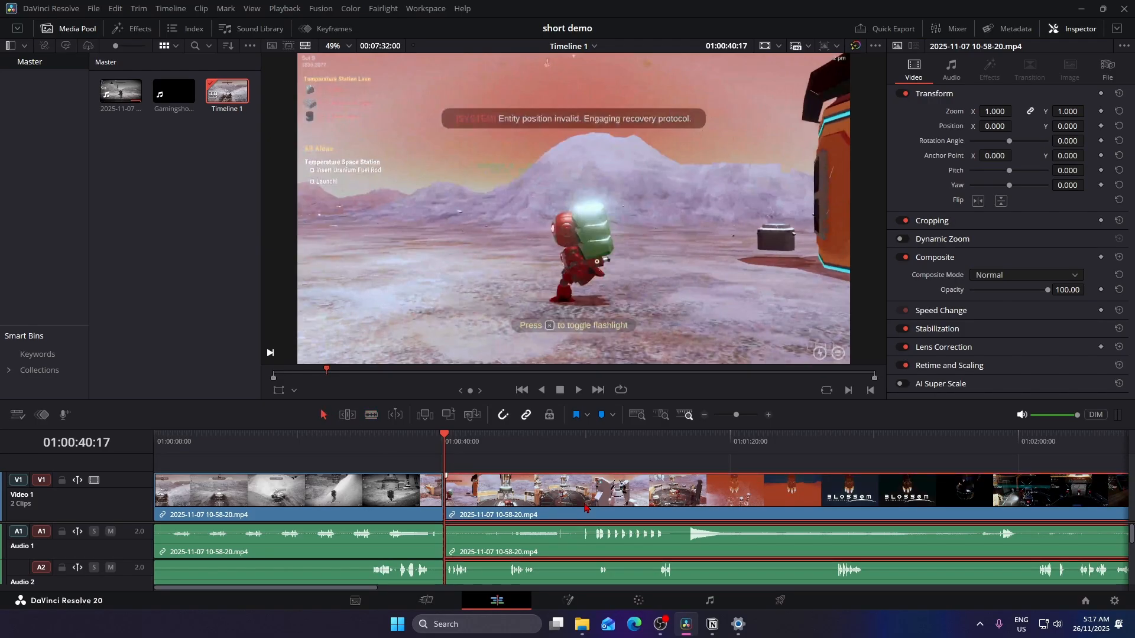
pyautogui.press('Delete')
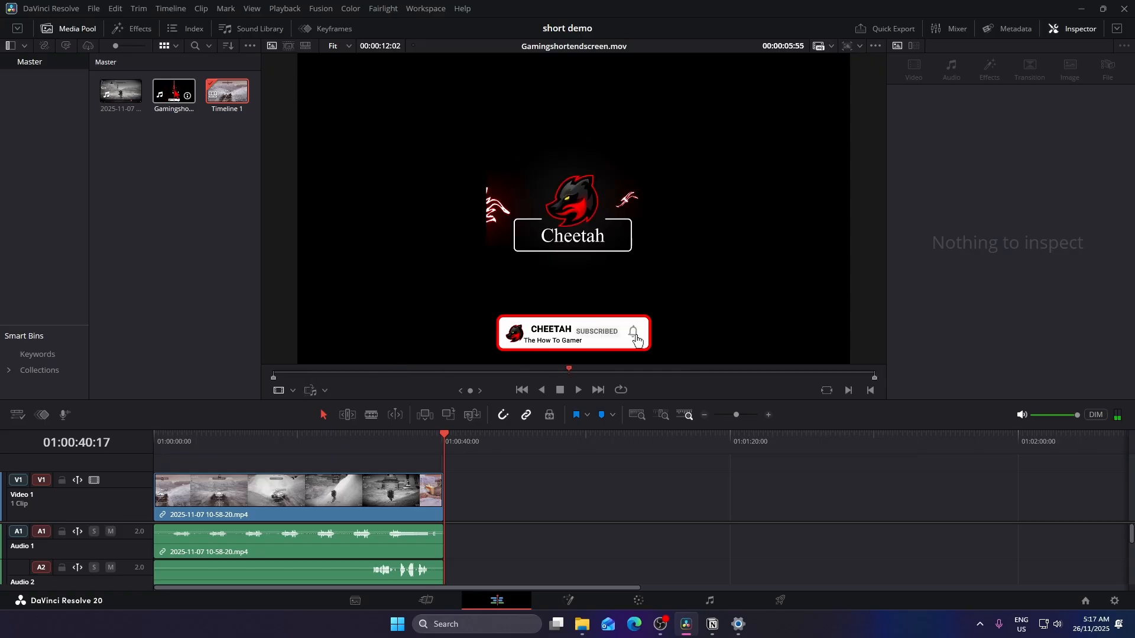
pyautogui.moveTo(174, 92); pyautogui.dragTo(446, 512)
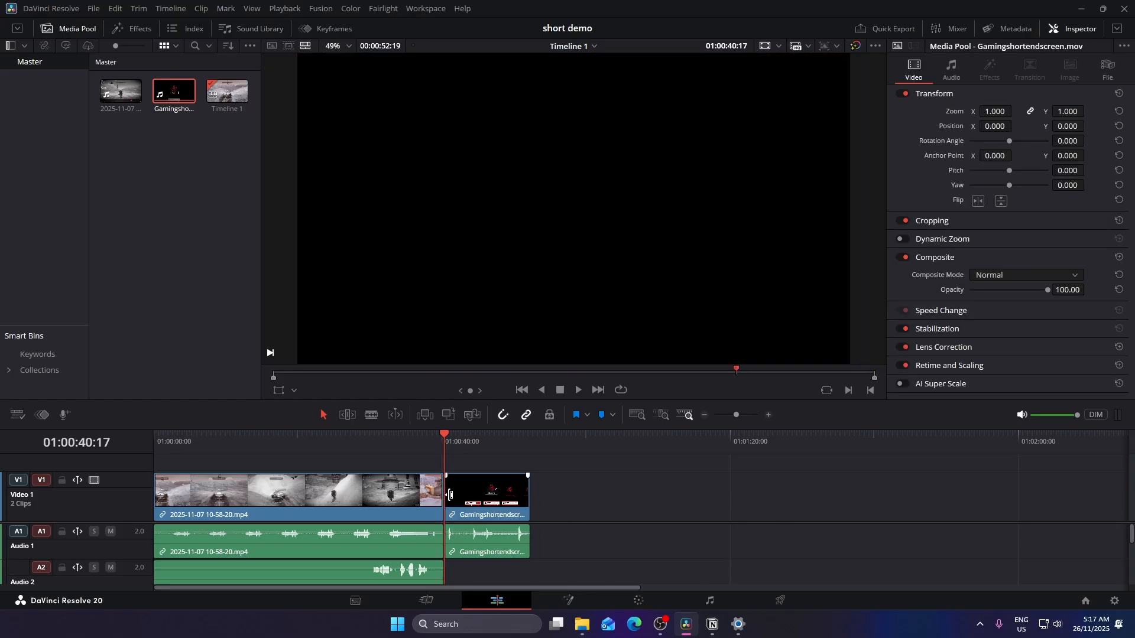
# Move the end screen clip up onto Video 2 and Audio 2 at the same time position, and save the project.
pyautogui.moveTo(444, 437)
pyautogui.mouseDown()
pyautogui.moveTo(433, 436)
pyautogui.moveTo(537, 435)
pyautogui.moveTo(460, 428)
pyautogui.mouseUp()
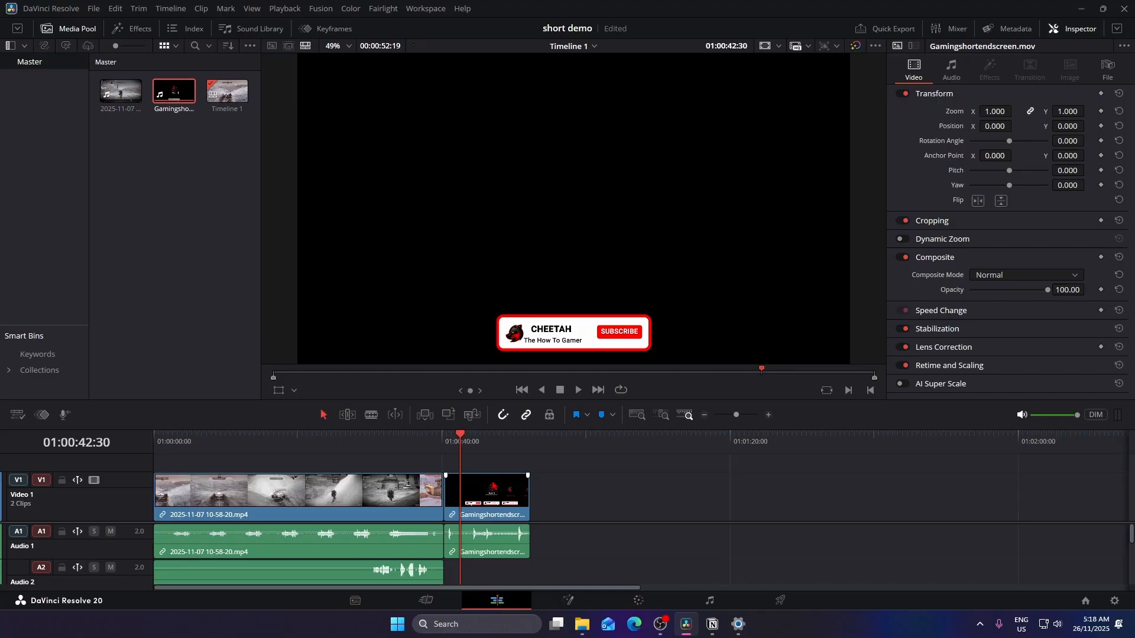
pyautogui.moveTo(490, 497); pyautogui.dragTo(494, 477)
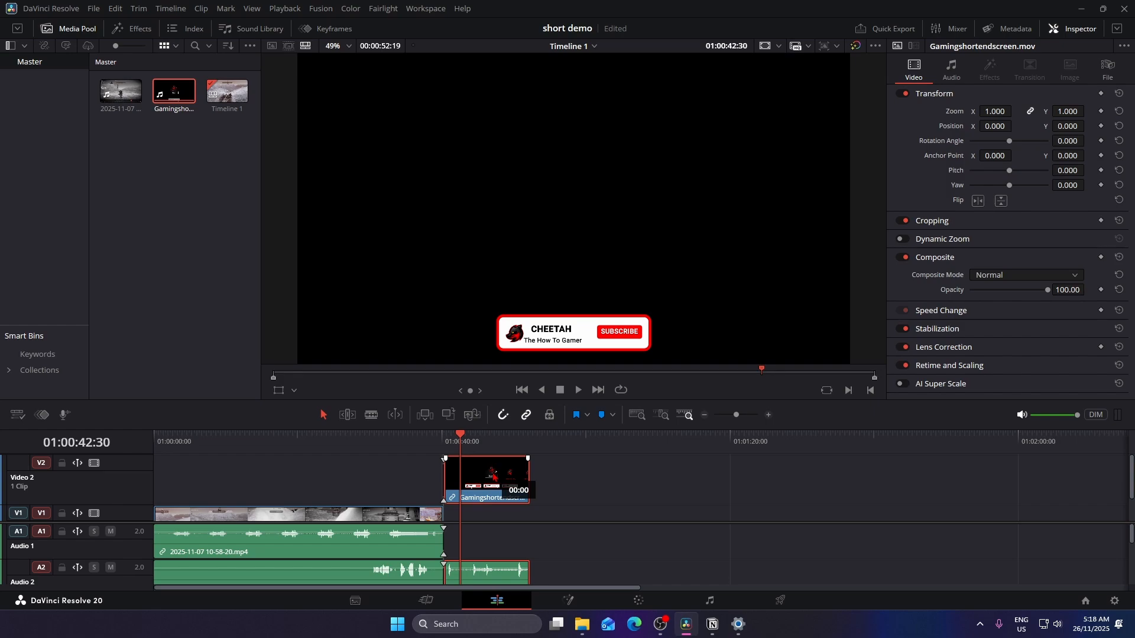
pyautogui.hotkey('ctrl', 's')
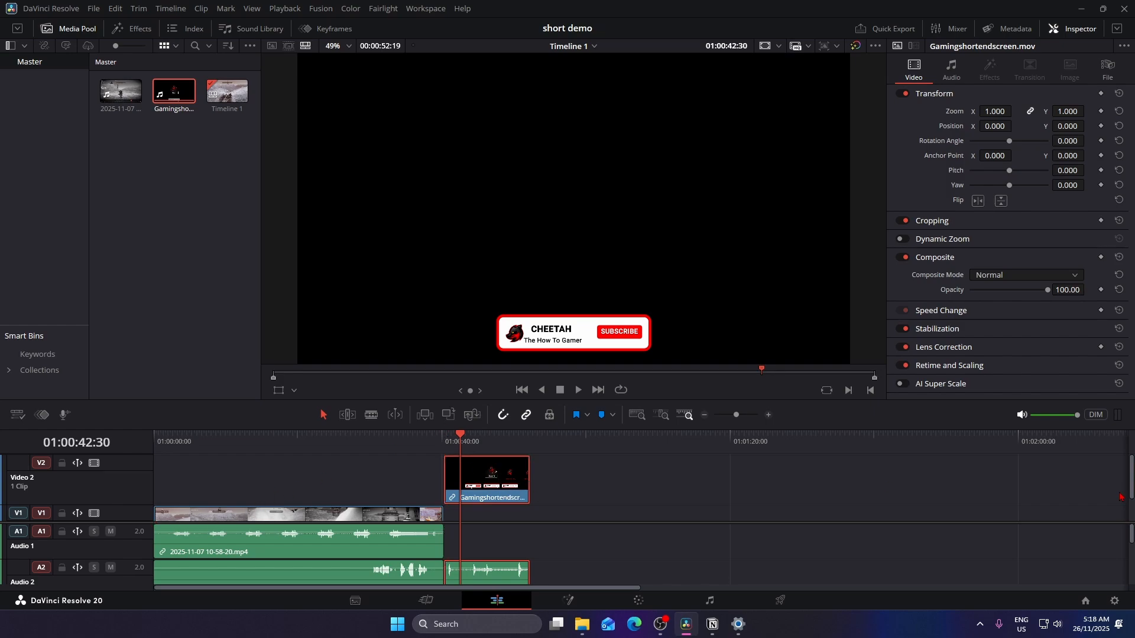
# Enlarge the timeline area by shrinking the viewer, and bring the lowest audio tracks into view.
pyautogui.moveTo(1127, 473); pyautogui.dragTo(1131, 511)
pyautogui.click(493, 468)
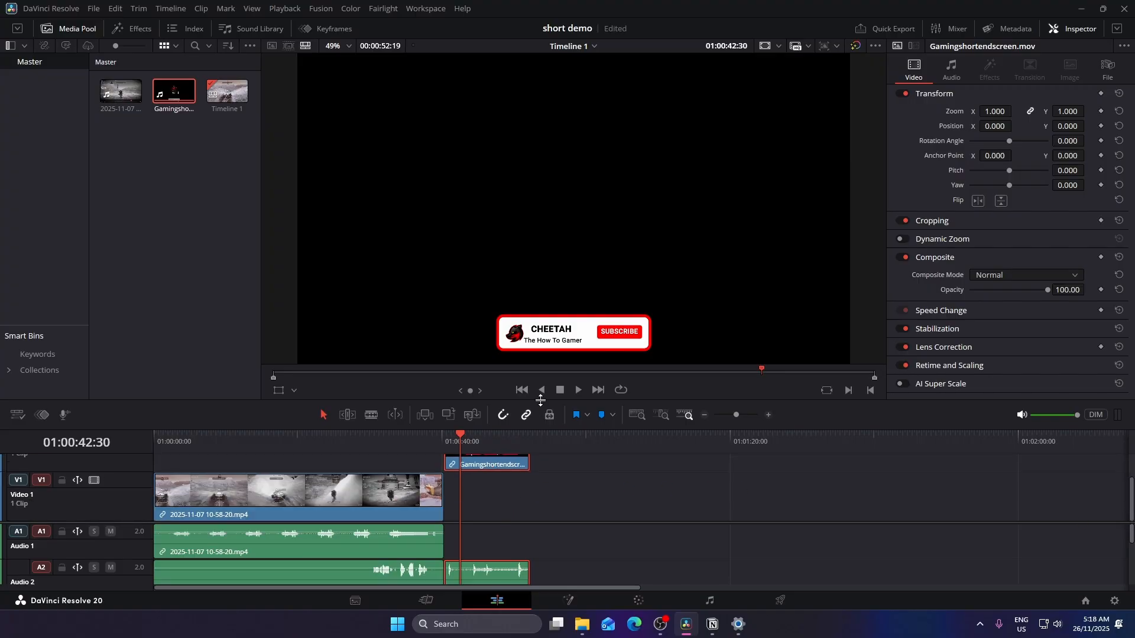
pyautogui.moveTo(539, 400); pyautogui.dragTo(539, 278)
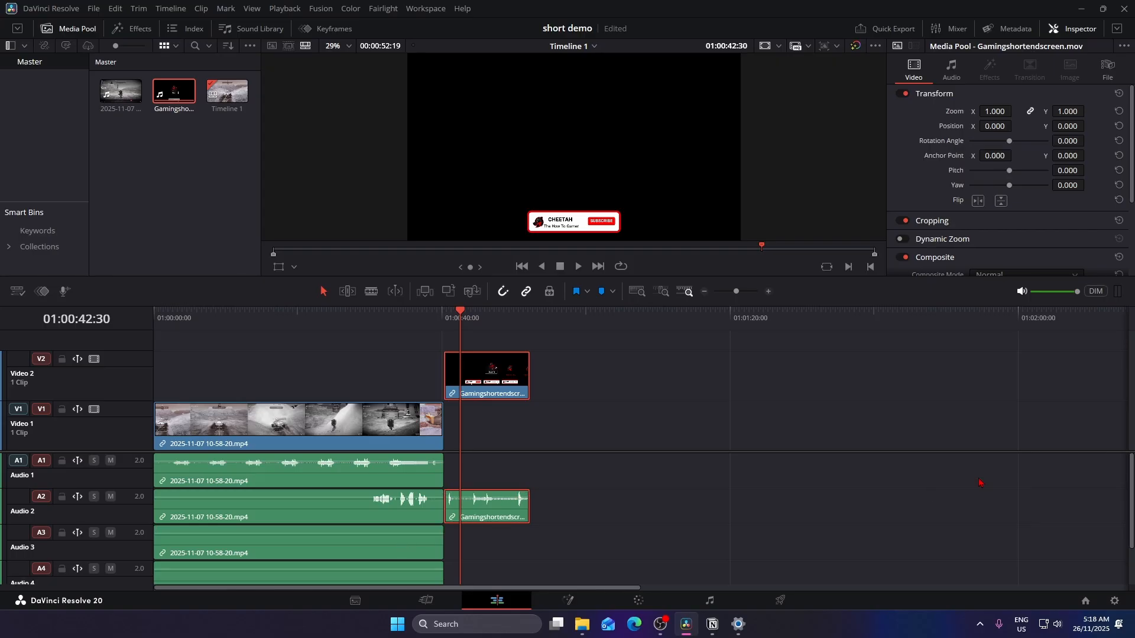
pyautogui.moveTo(1131, 497); pyautogui.dragTo(1131, 538)
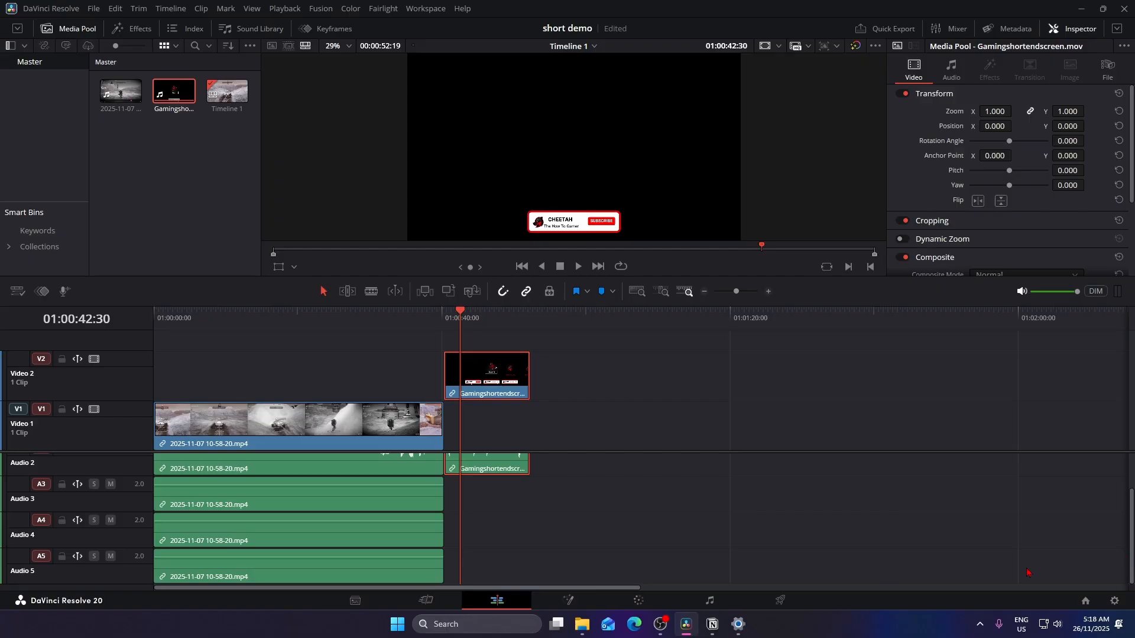
# Delete the gameplay recording's audio clips on Audio 5, Audio 4 and Audio 3, and save the project.
pyautogui.click(390, 566)
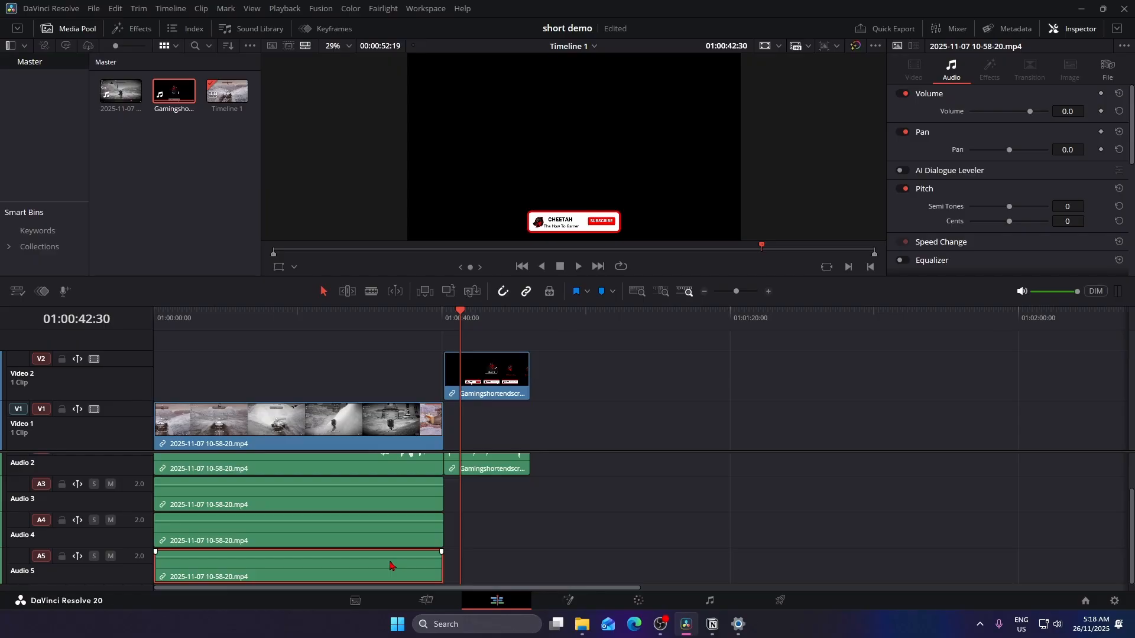
pyautogui.press('Delete')
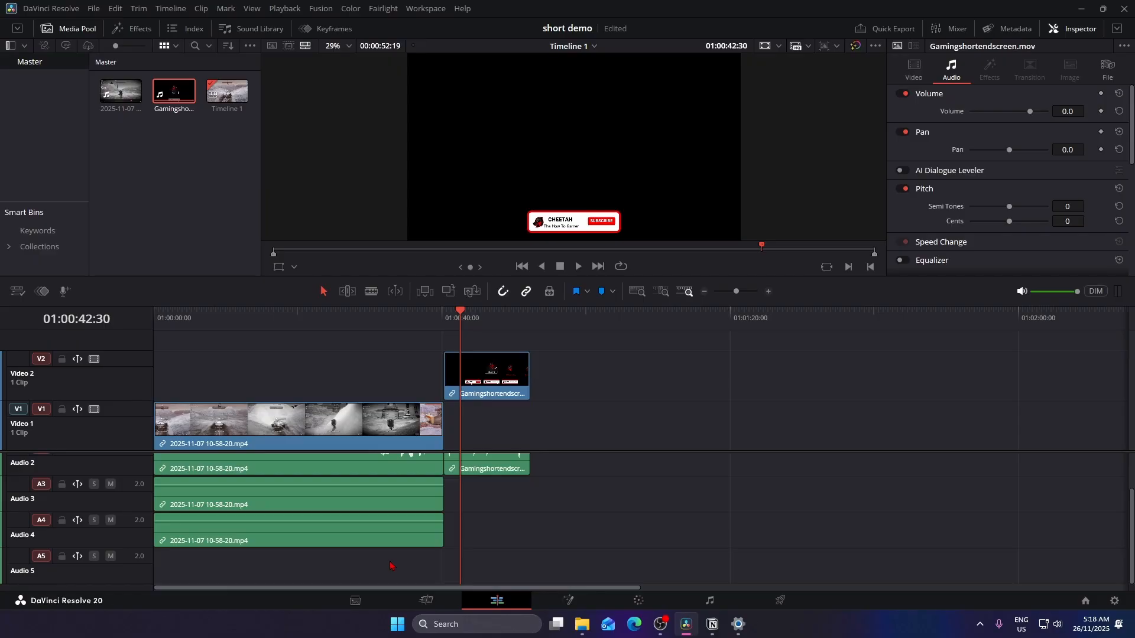
pyautogui.click(387, 537)
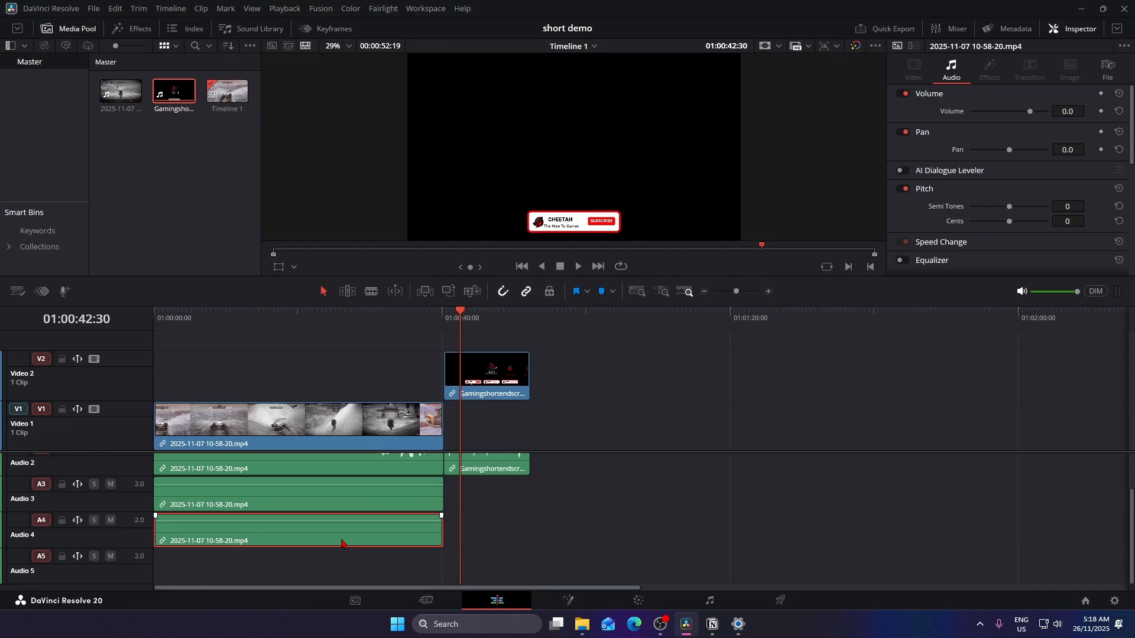
pyautogui.press('Delete')
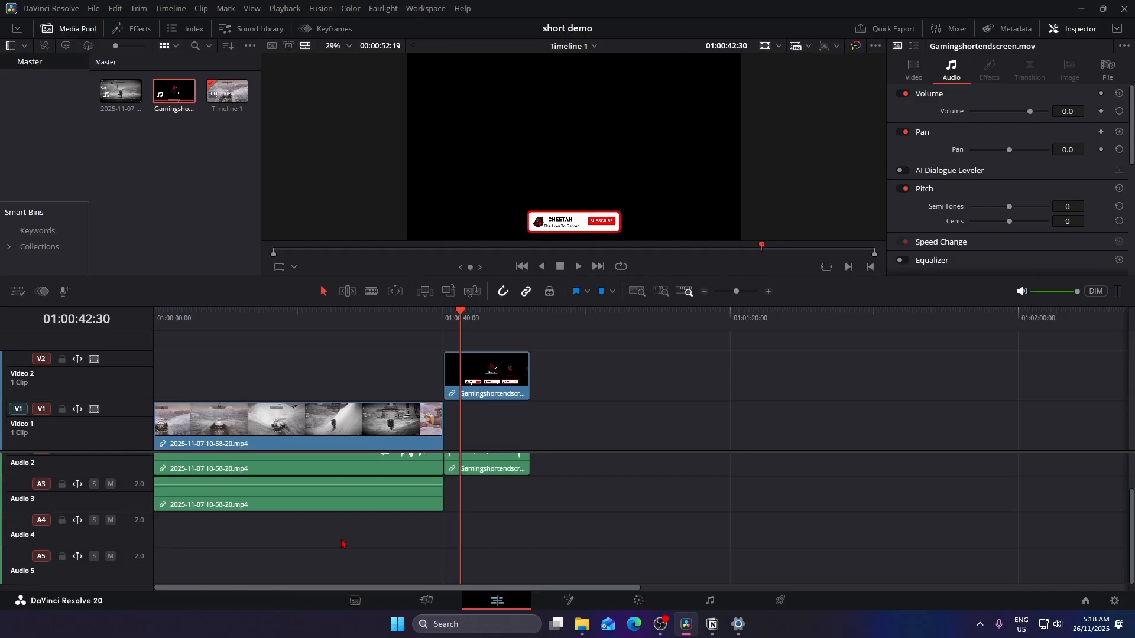
pyautogui.click(347, 502)
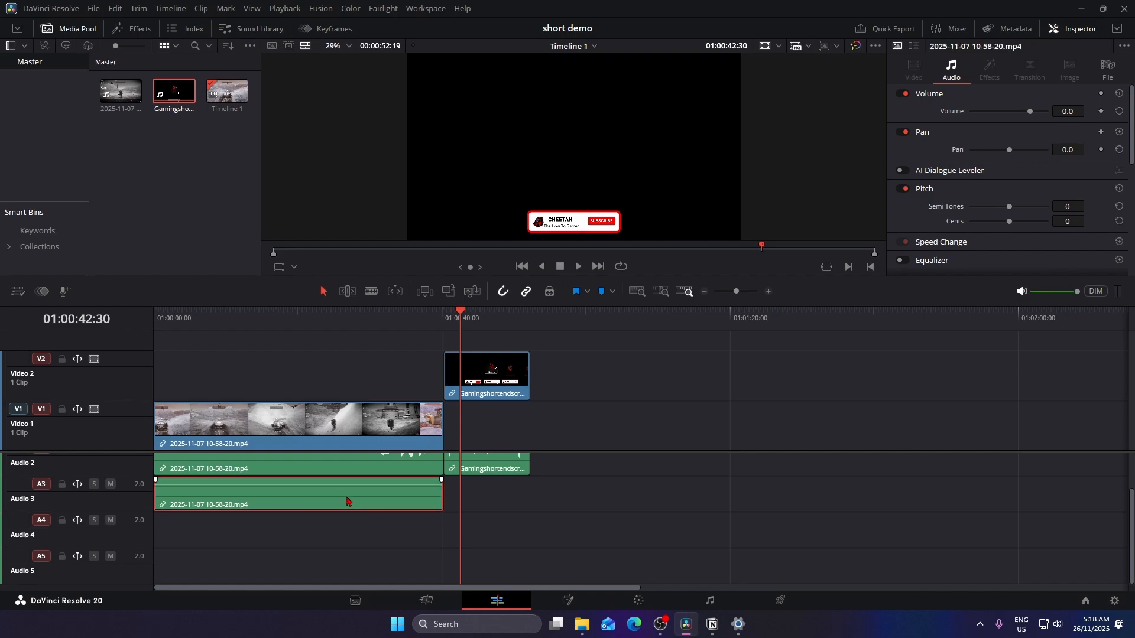
pyautogui.press('Delete')
pyautogui.hotkey('ctrl', 's')
# Move the end screen clip to Video 3 and Audio 3, starting at about 01:00:36:51 so it overlaps the gameplay's end, and save the project.
pyautogui.moveTo(1131, 500); pyautogui.dragTo(1130, 463)
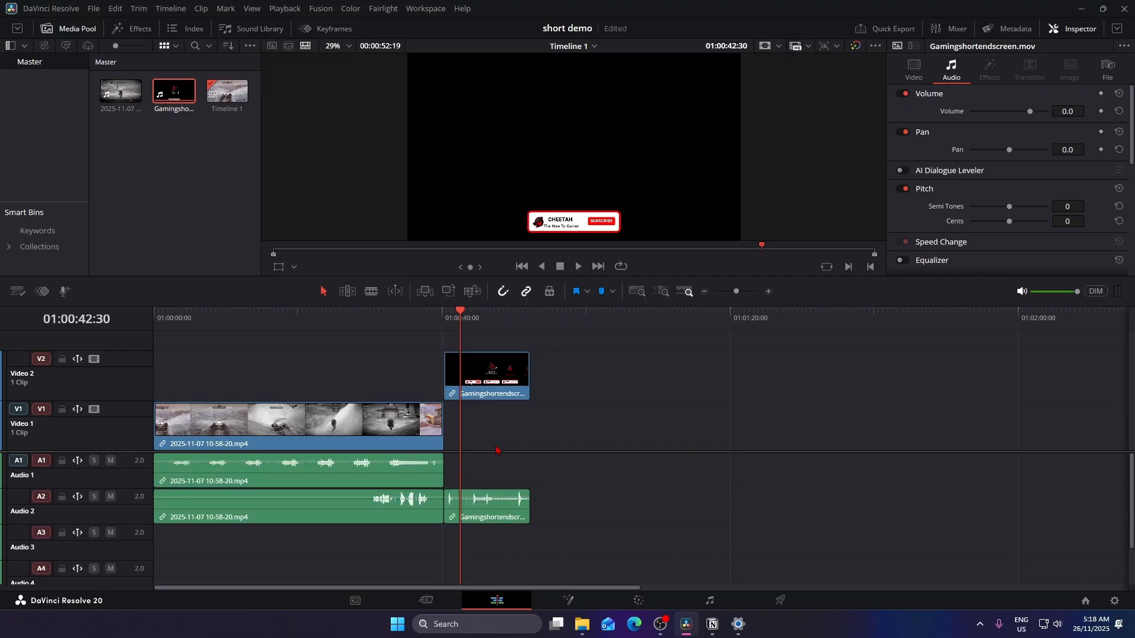
pyautogui.click(502, 518)
pyautogui.moveTo(502, 519); pyautogui.dragTo(503, 535)
pyautogui.moveTo(498, 343); pyautogui.dragTo(473, 340)
pyautogui.hotkey('ctrl', 's')
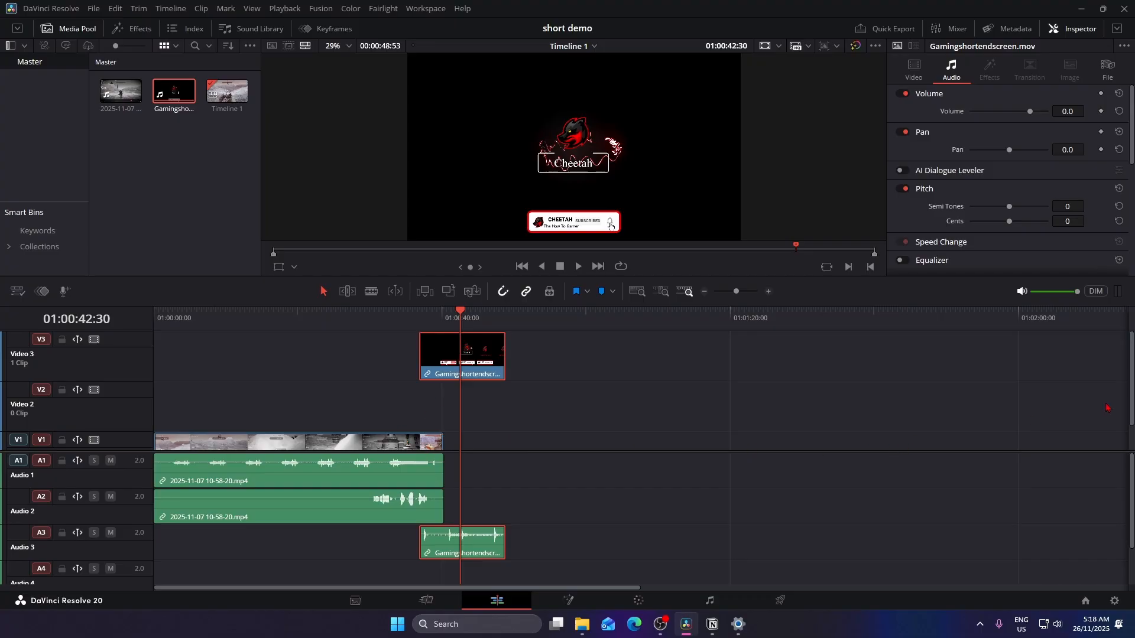
# Play back the end screen overlap from about 01:00:36:51 to the end of the timeline.
pyautogui.scroll(-1, 1131, 390)
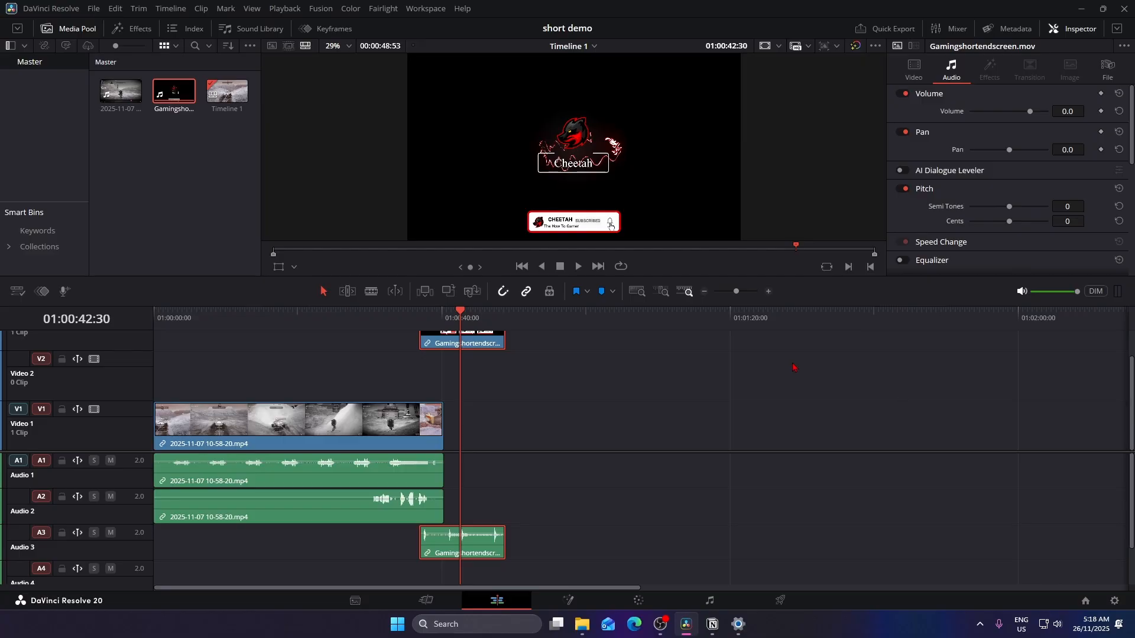
pyautogui.click(465, 312)
pyautogui.press('Up')
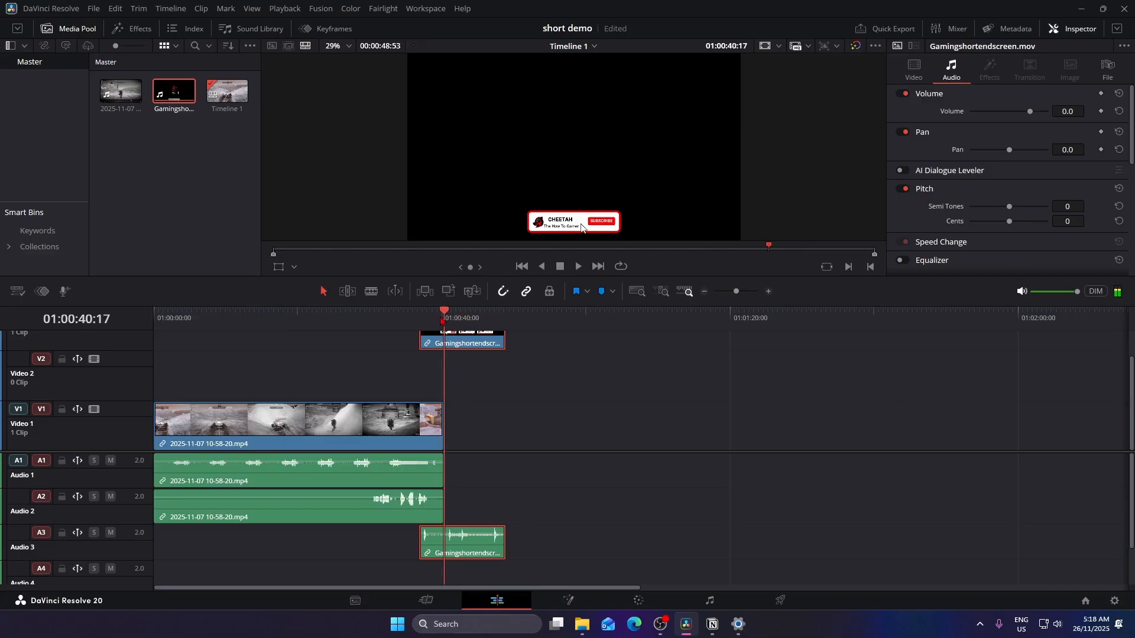
pyautogui.moveTo(438, 317); pyautogui.dragTo(422, 319)
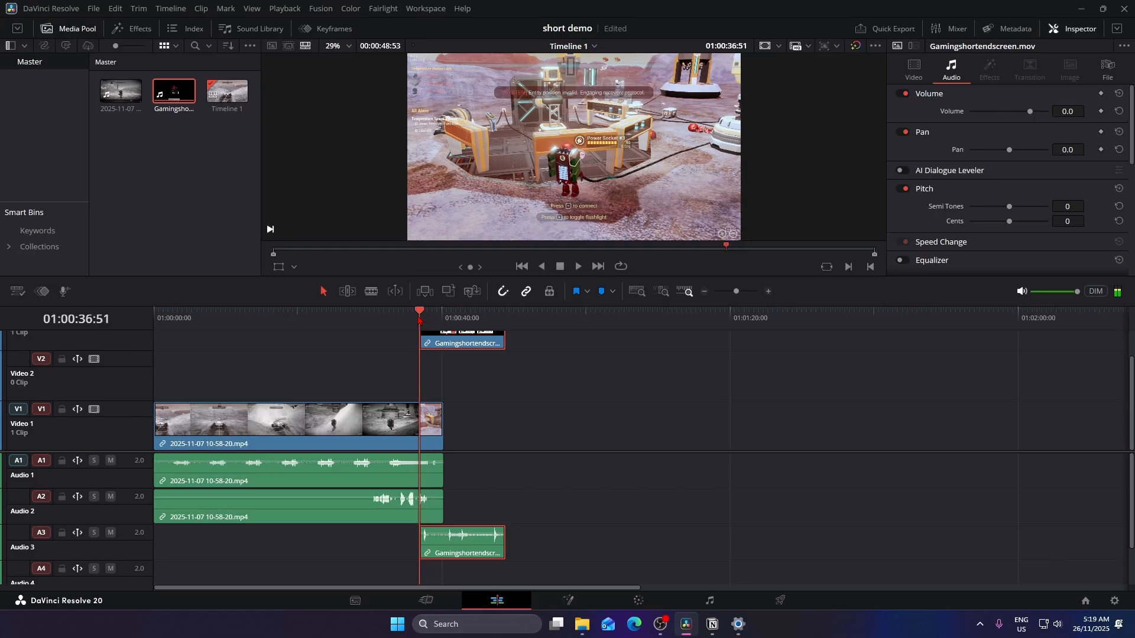
pyautogui.click(578, 266)
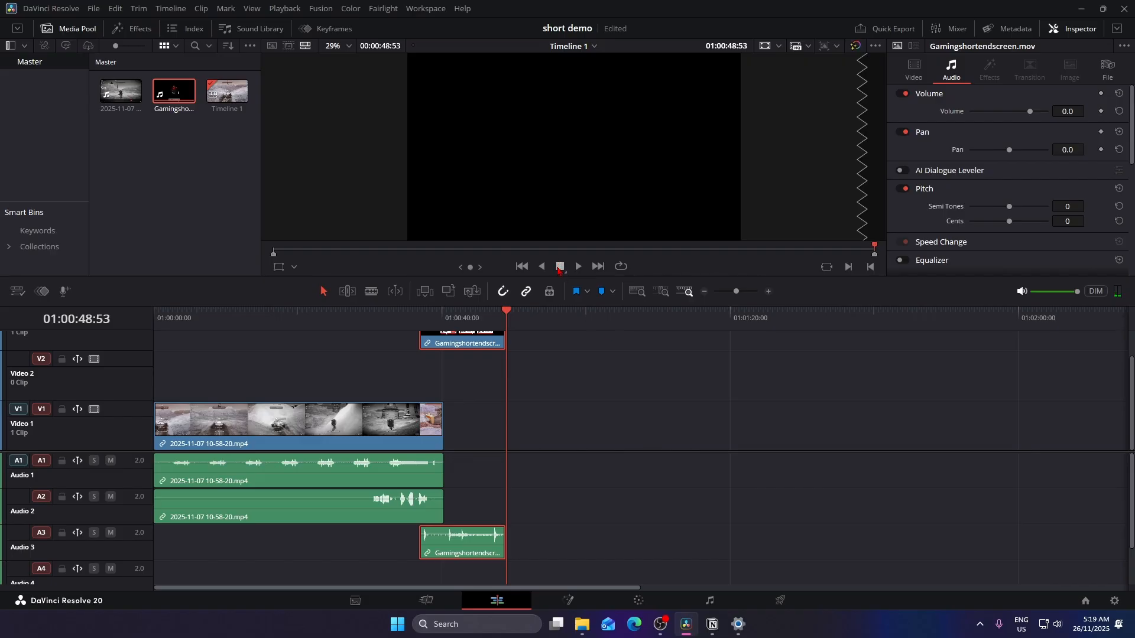
# Add a short fade-out to the end of the gameplay video clip and play back the transition.
pyautogui.moveTo(507, 312); pyautogui.dragTo(440, 322)
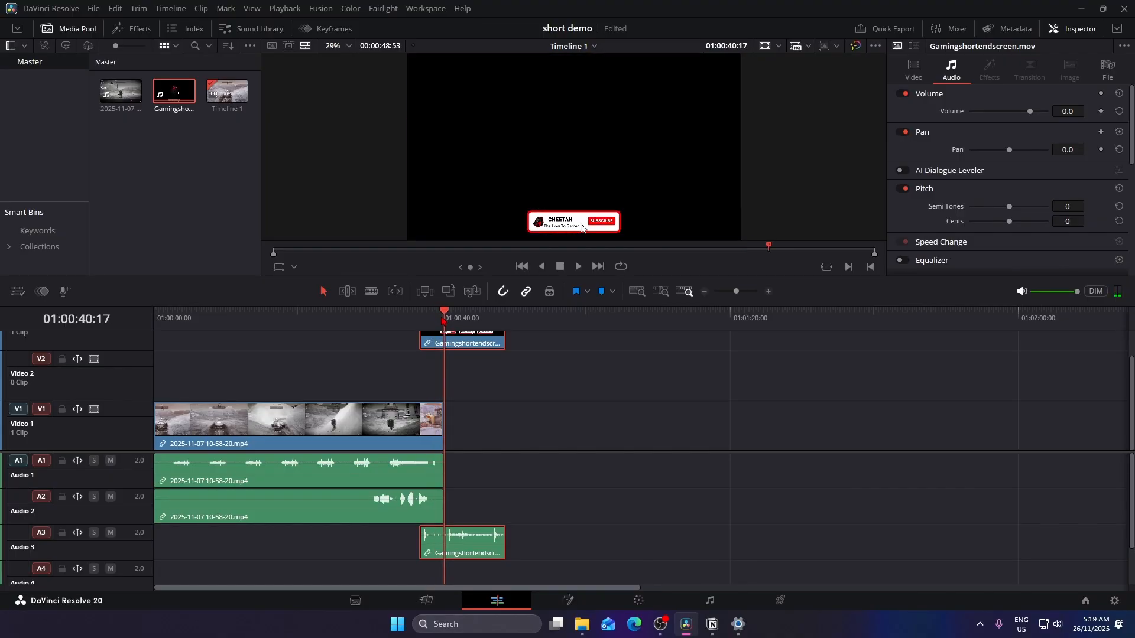
pyautogui.moveTo(439, 406); pyautogui.dragTo(436, 406)
pyautogui.moveTo(444, 316); pyautogui.dragTo(432, 316)
pyautogui.click(577, 267)
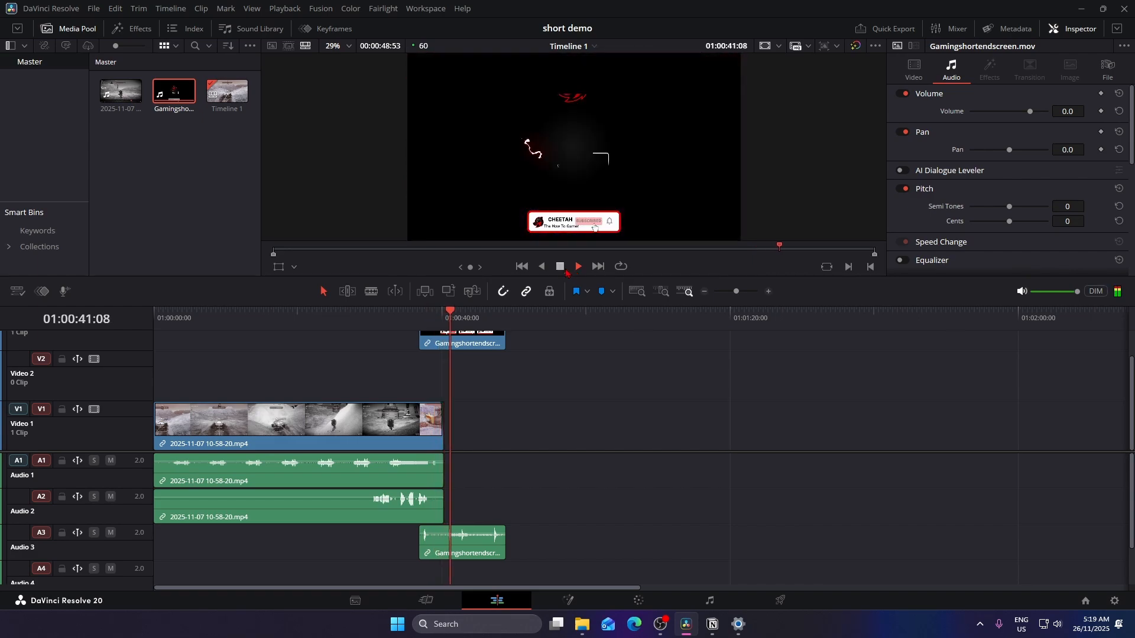
pyautogui.press('space')
# Enable the equalizer on the gameplay's Audio 2 clip and raise bands 3 and 4 above the baseline.
pyautogui.moveTo(461, 311); pyautogui.dragTo(399, 313)
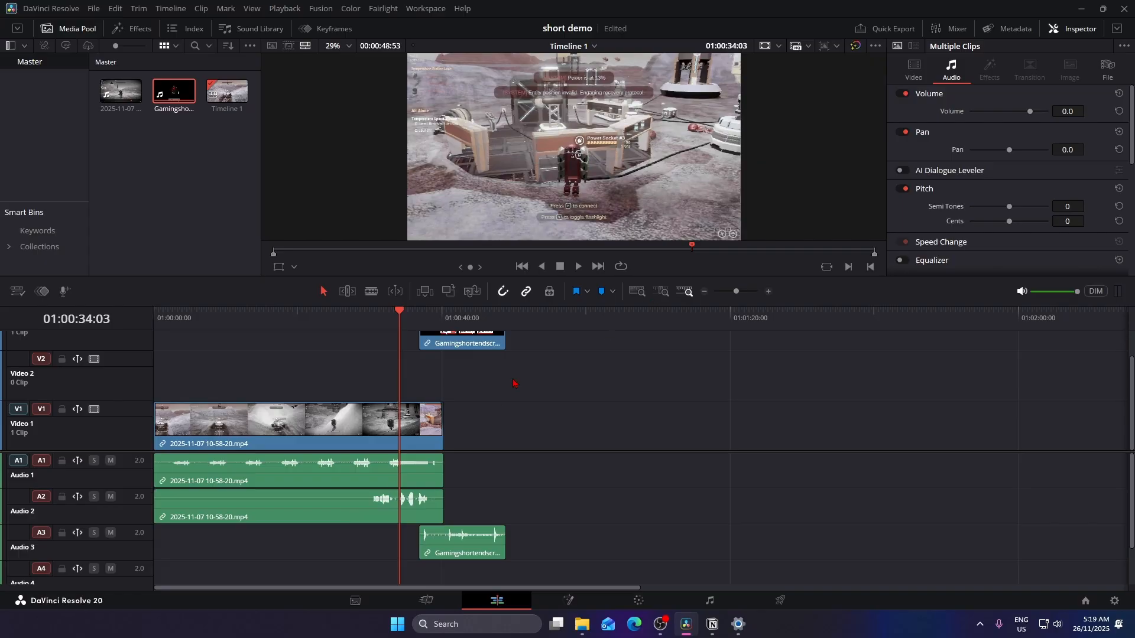
pyautogui.click(347, 504)
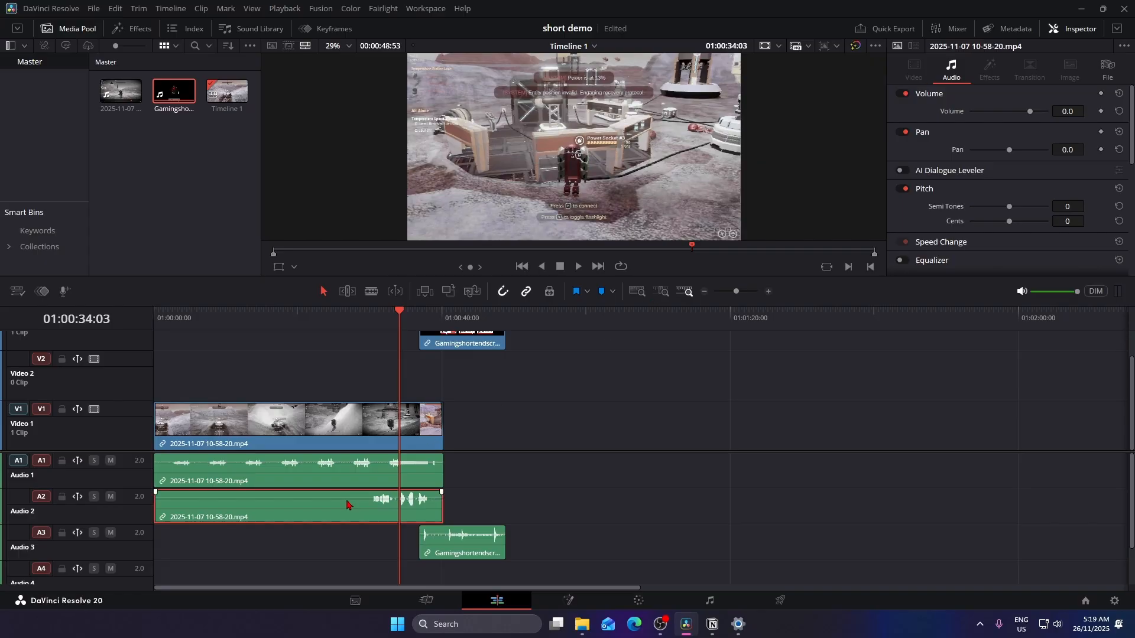
pyautogui.scroll(-2, 978, 188)
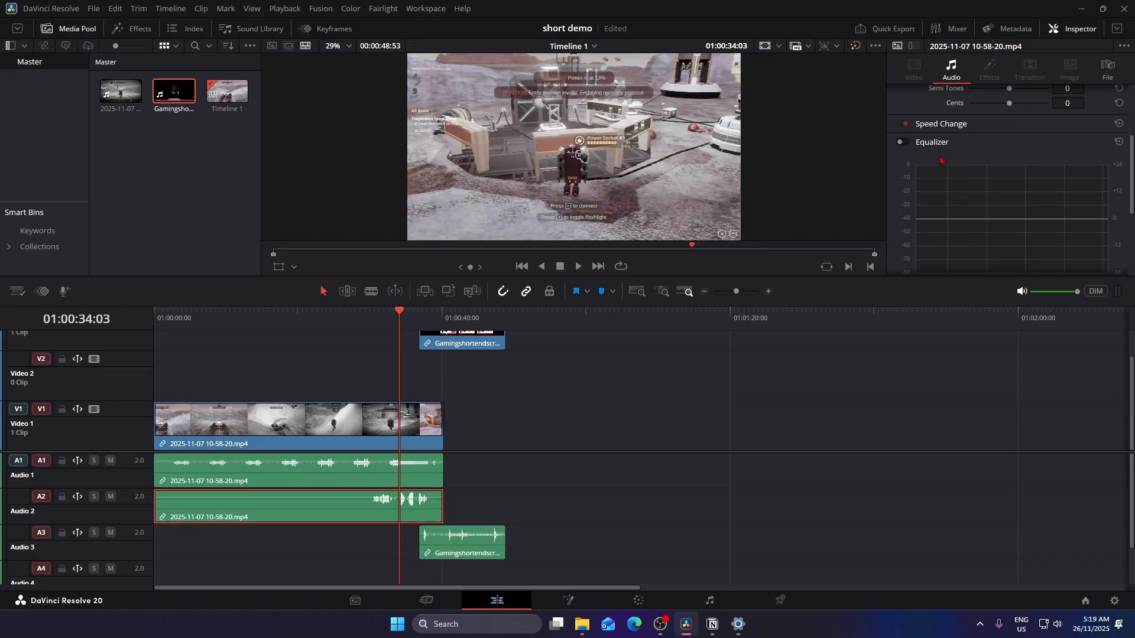
pyautogui.click(900, 142)
pyautogui.moveTo(986, 219); pyautogui.dragTo(1033, 206)
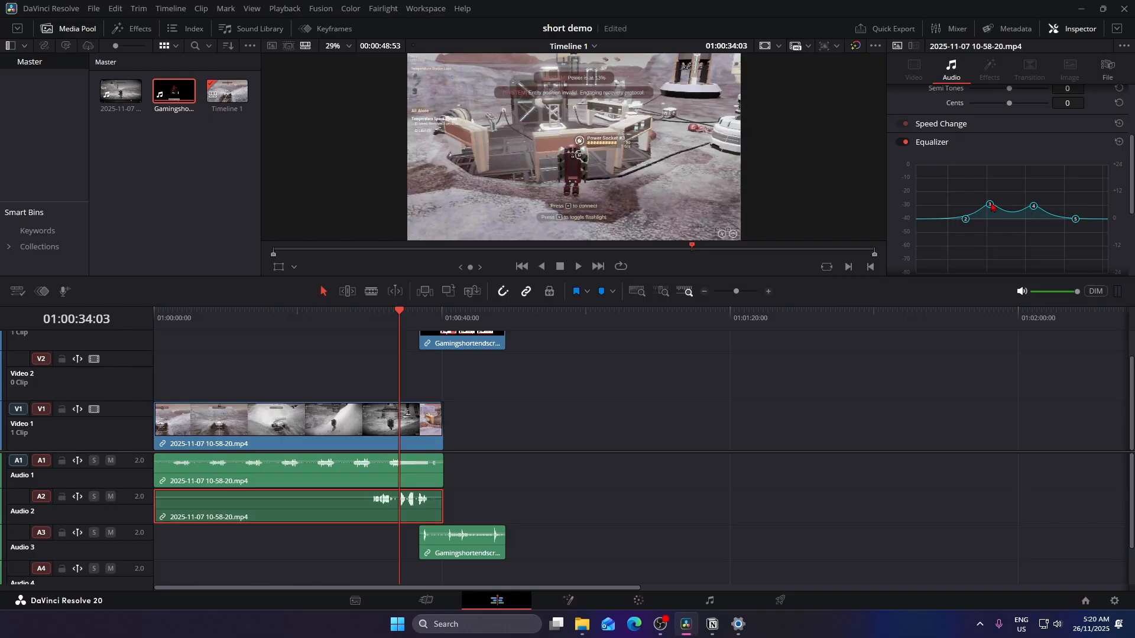
pyautogui.moveTo(990, 208); pyautogui.dragTo(1034, 206)
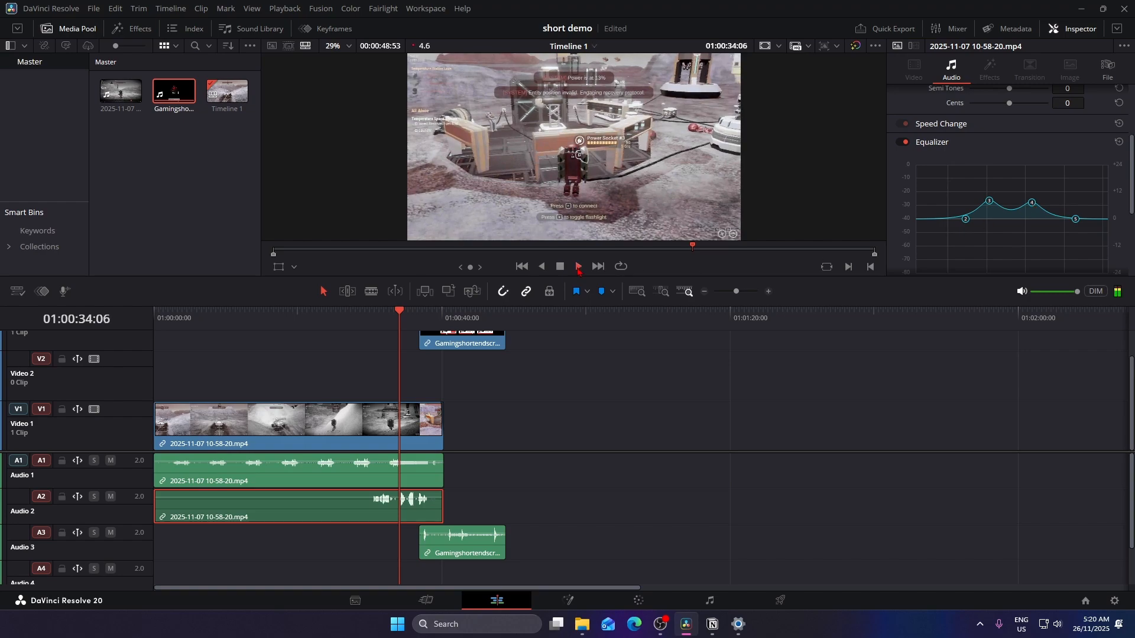
# Lower the volume of the gameplay's Audio 2 clip slightly and listen to it from about 01:00:34:03.
pyautogui.click(578, 267)
pyautogui.click(560, 268)
pyautogui.moveTo(382, 496)
pyautogui.moveTo(382, 495); pyautogui.dragTo(385, 497)
pyautogui.moveTo(421, 313); pyautogui.dragTo(399, 312)
pyautogui.click(578, 266)
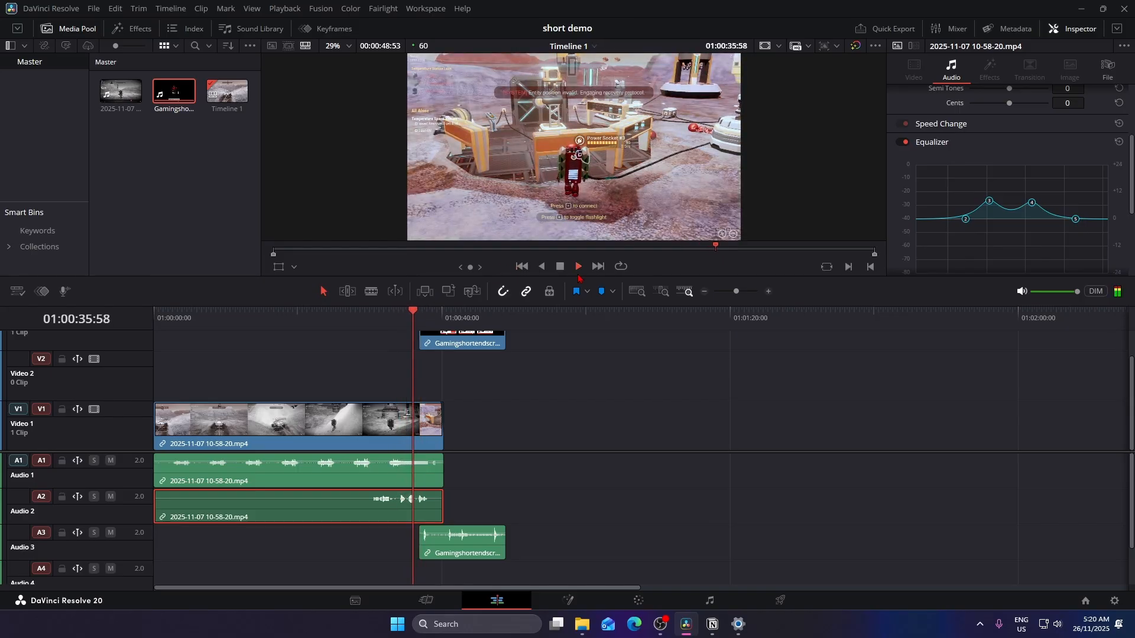
pyautogui.click(560, 267)
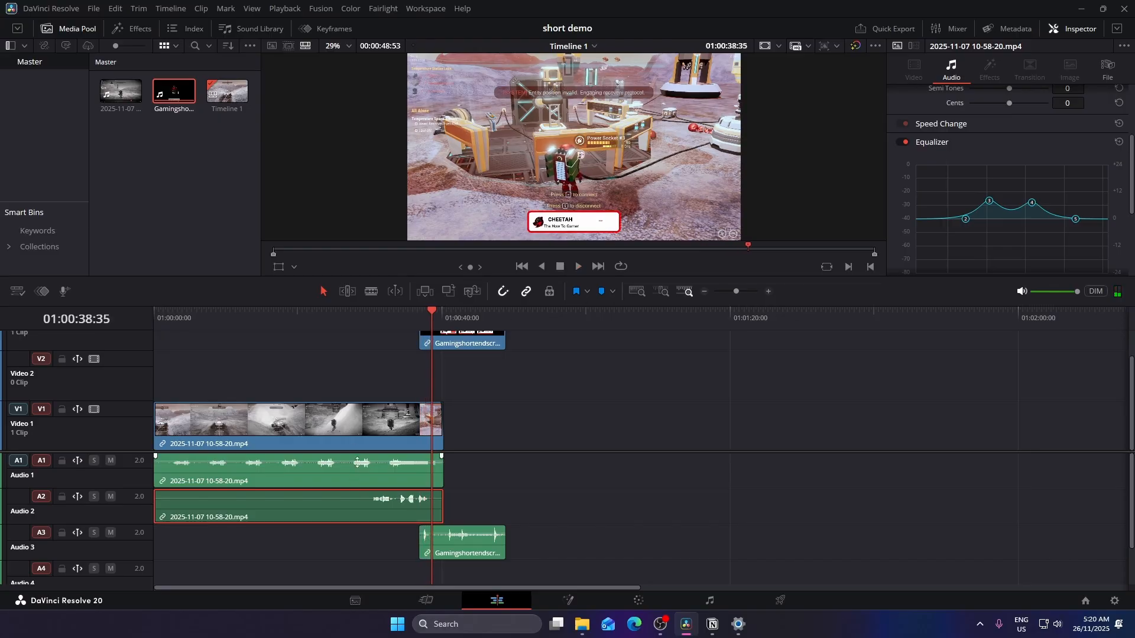
# Add a short fade-in to the start of the gameplay video clip and play back the opening.
pyautogui.moveTo(435, 313); pyautogui.dragTo(155, 313)
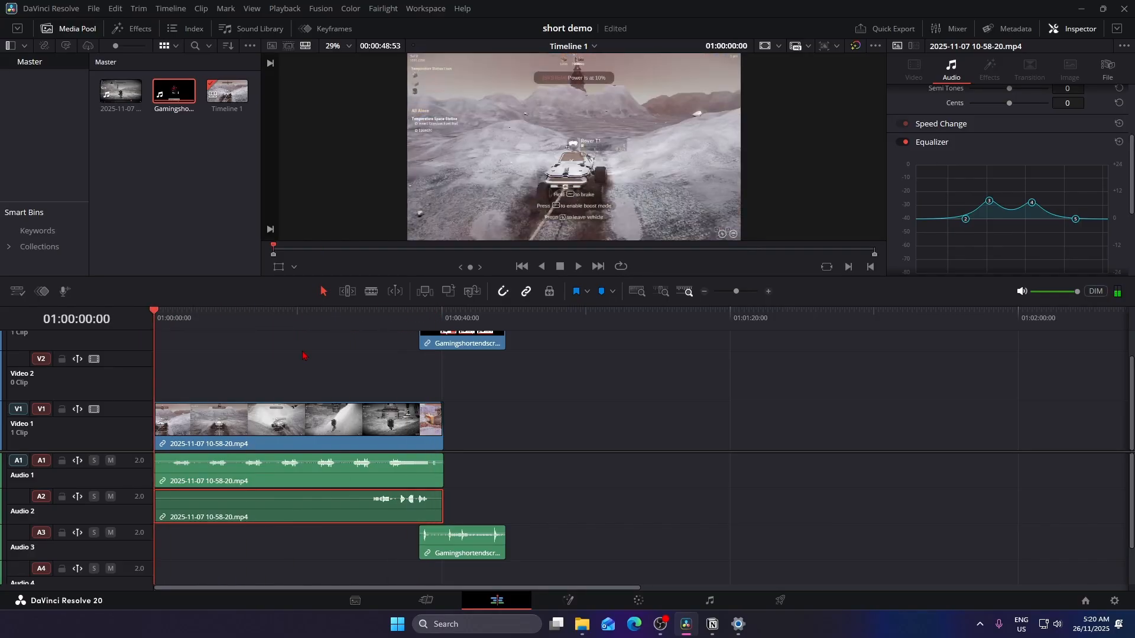
pyautogui.click(768, 291)
pyautogui.click(769, 292)
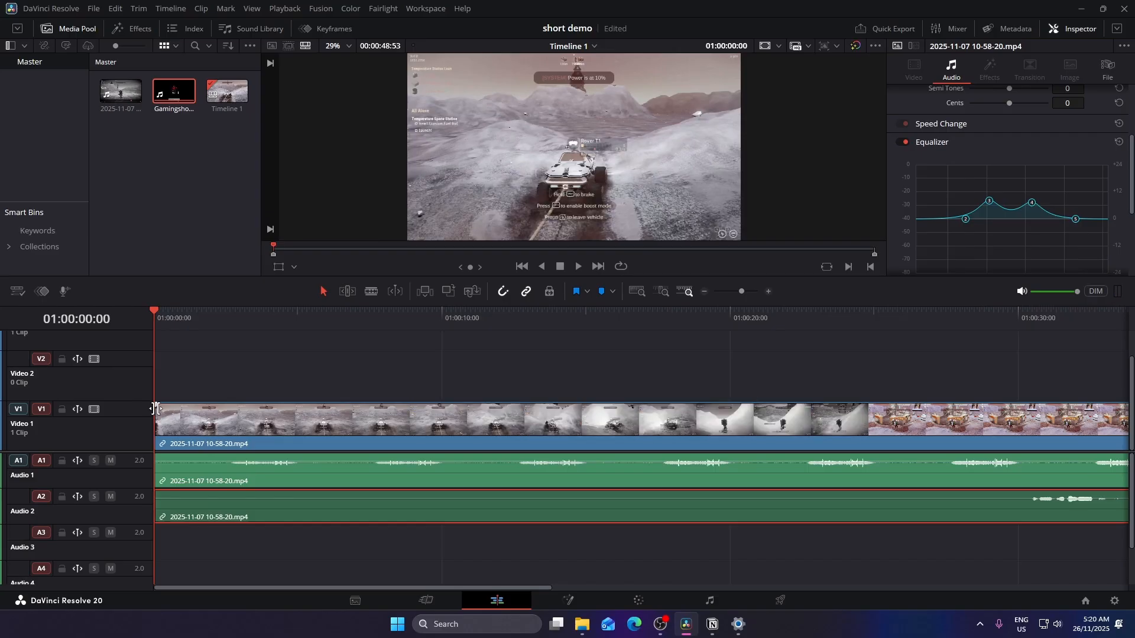
pyautogui.moveTo(155, 405); pyautogui.dragTo(165, 406)
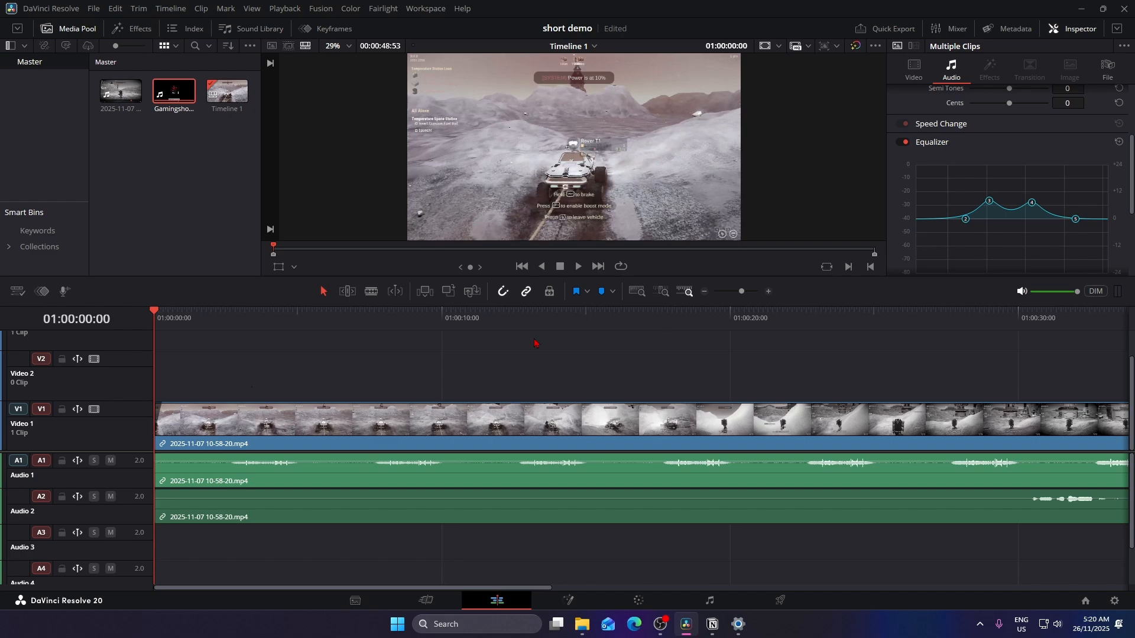
pyautogui.click(578, 266)
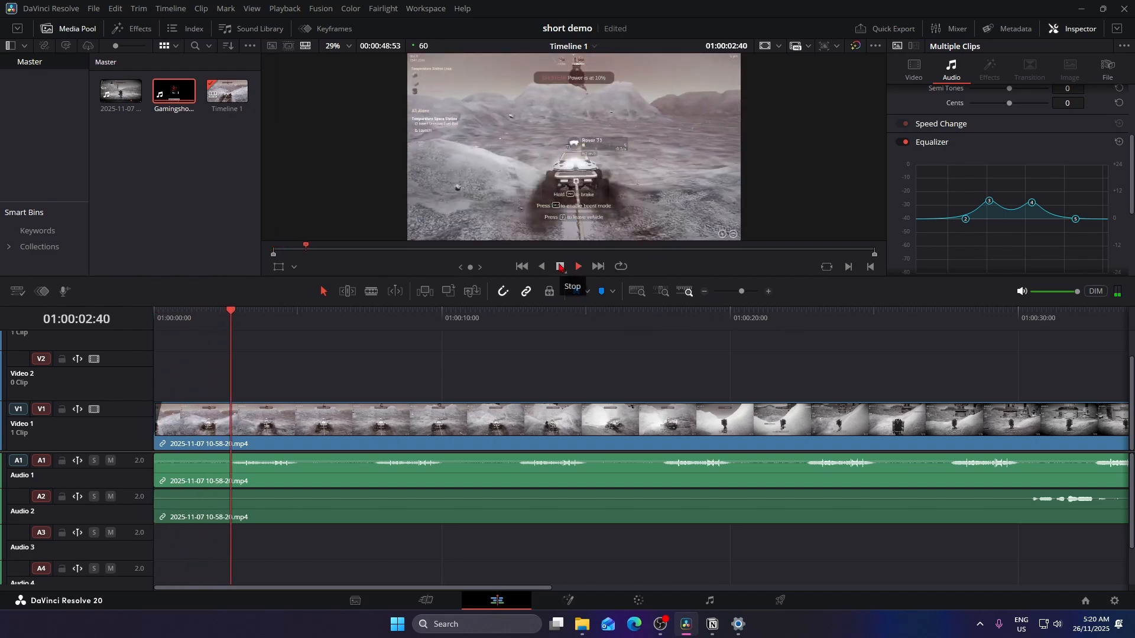
pyautogui.click(560, 266)
# Show the 9:16 social media frame guide over an enlarged viewer with the playhead at 01:00:29:37.
pyautogui.moveTo(254, 312); pyautogui.dragTo(1006, 361)
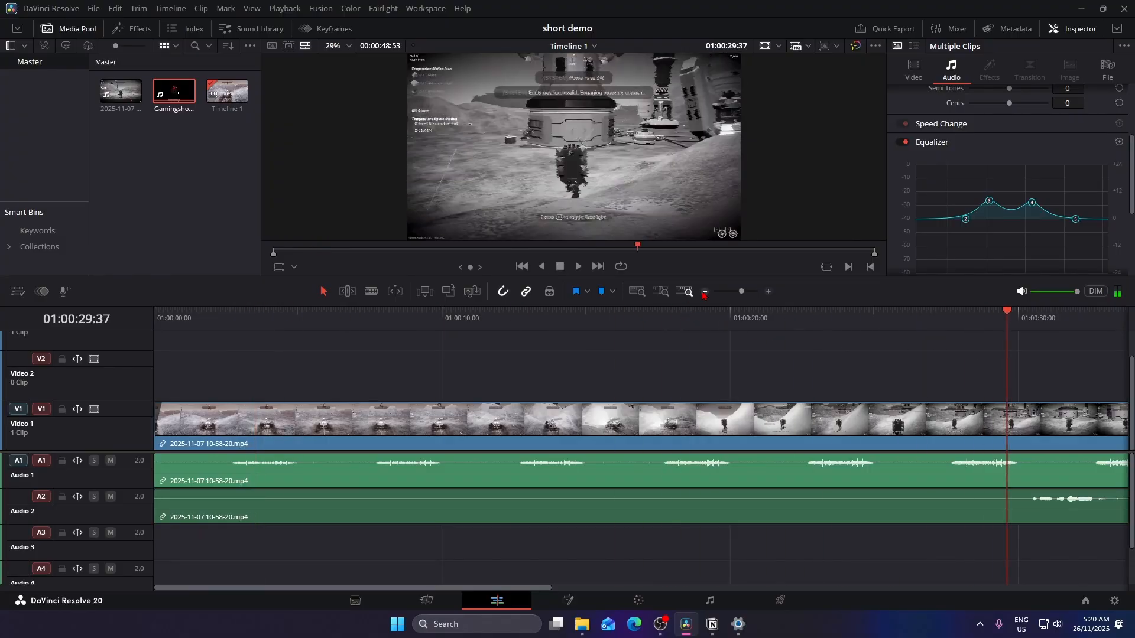
pyautogui.click(704, 291)
pyautogui.click(703, 291)
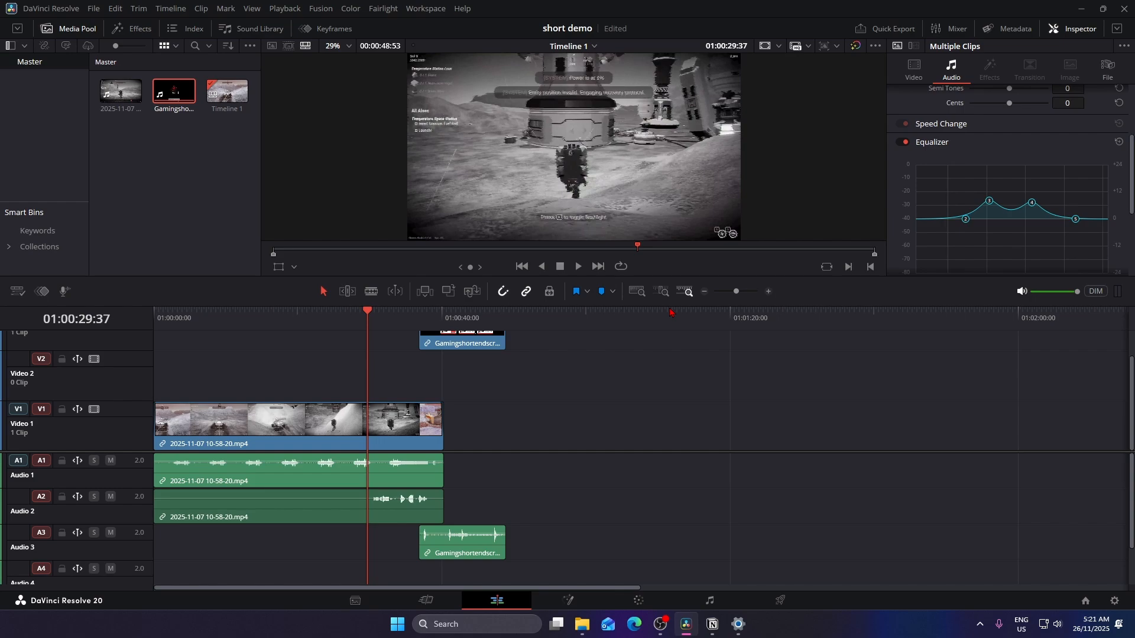
pyautogui.moveTo(671, 304); pyautogui.dragTo(676, 373)
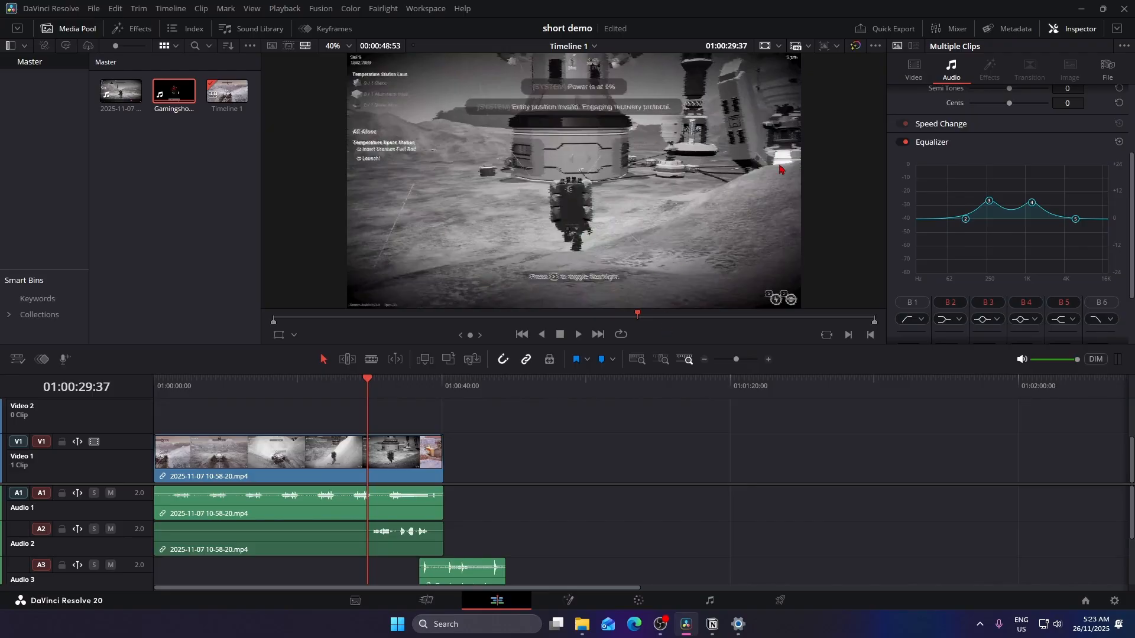
pyautogui.click(780, 47)
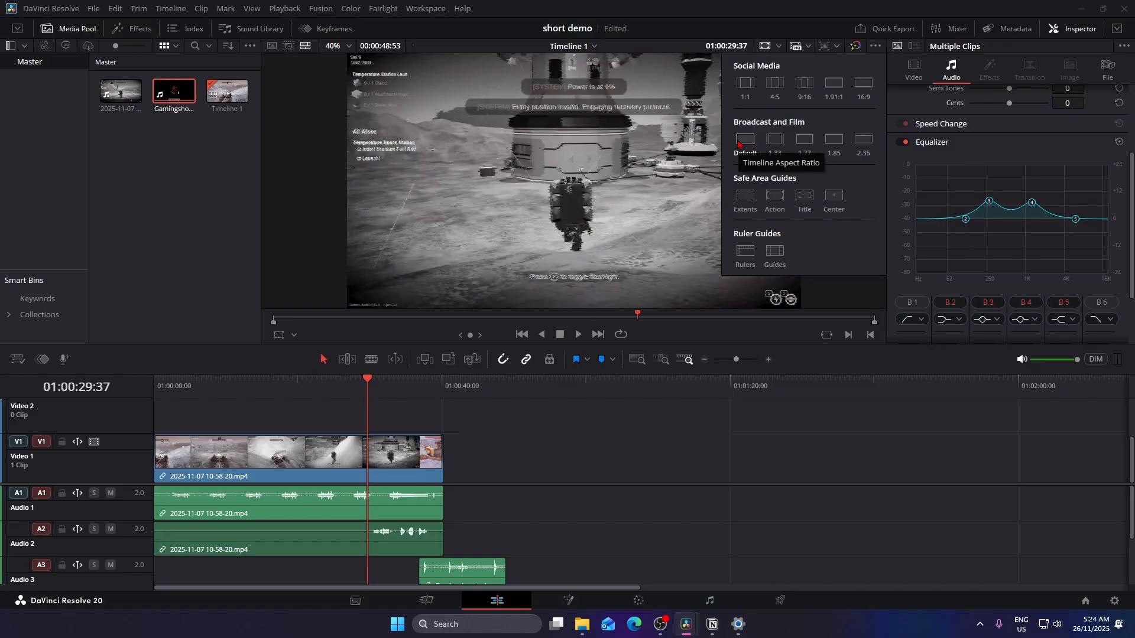
pyautogui.click(811, 85)
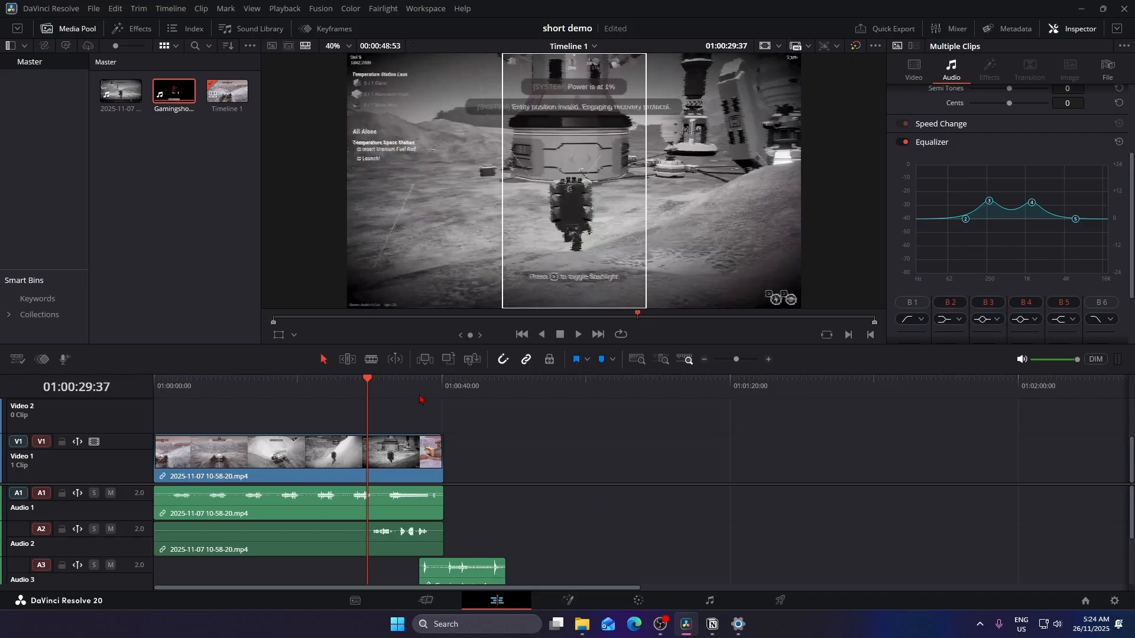
# Scrub through the timeline to check how the gameplay's action sits inside the 9:16 guide.
pyautogui.moveTo(369, 380); pyautogui.dragTo(370, 380)
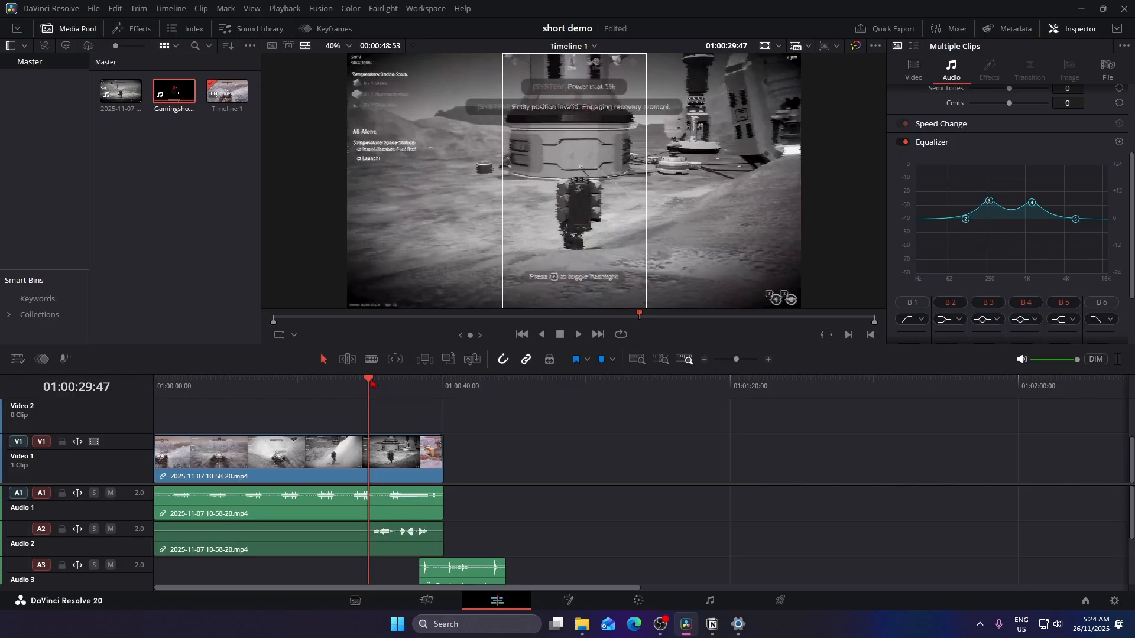
pyautogui.moveTo(371, 383); pyautogui.dragTo(245, 380)
pyautogui.moveTo(260, 376); pyautogui.dragTo(285, 372)
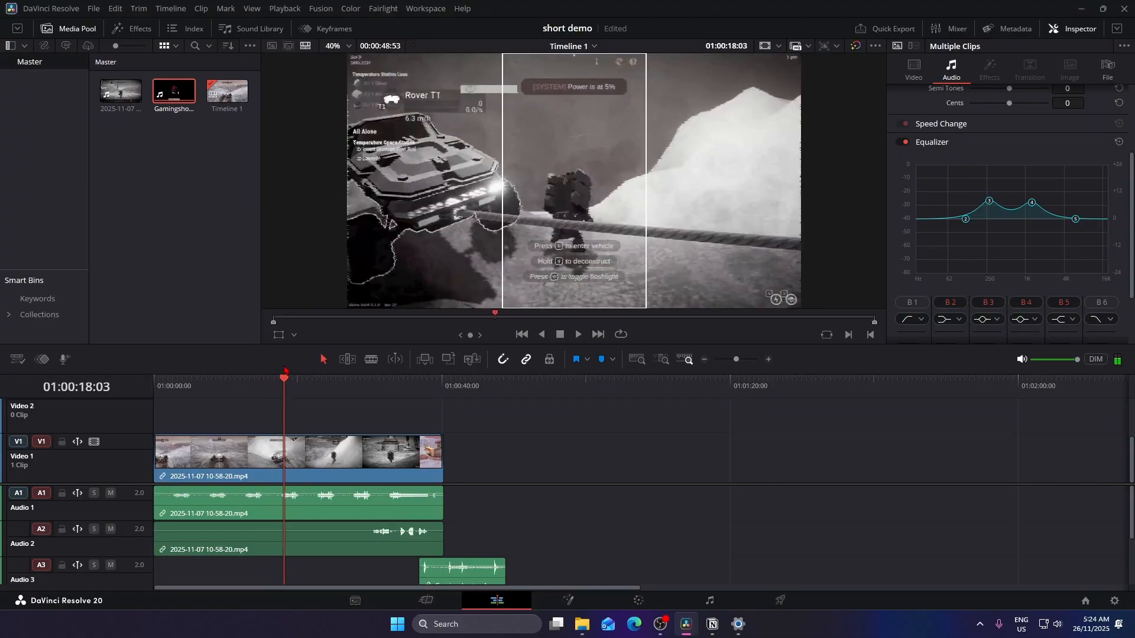
pyautogui.moveTo(285, 379); pyautogui.dragTo(433, 387)
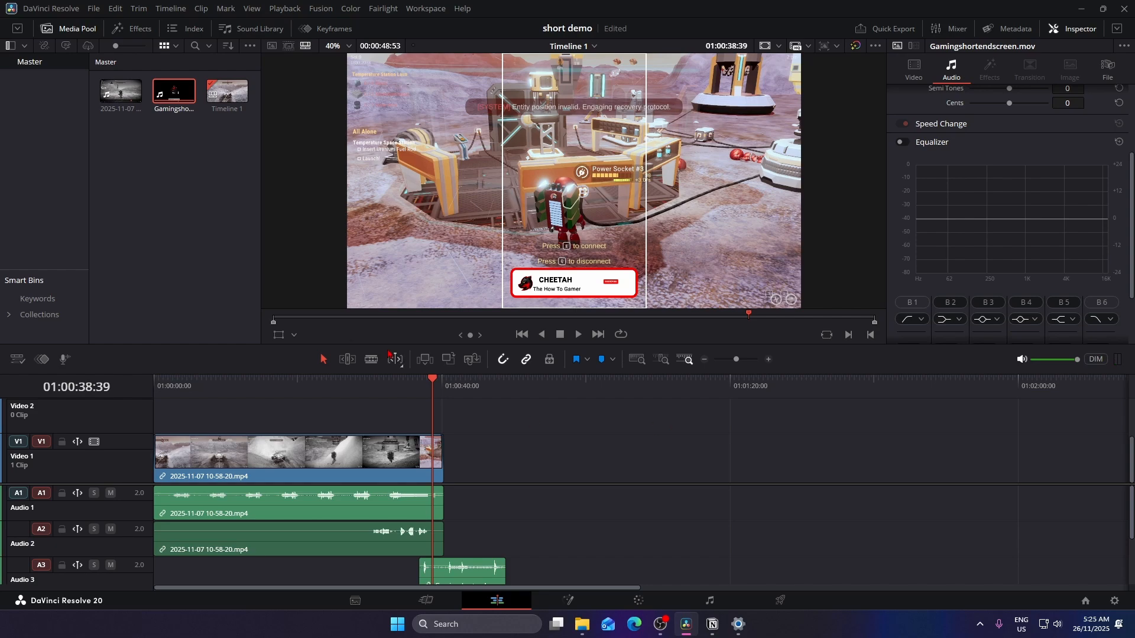
# Add a Position keyframe to the gameplay clip at 01:00:26:45 and shift its Position X to -156.
pyautogui.click(356, 474)
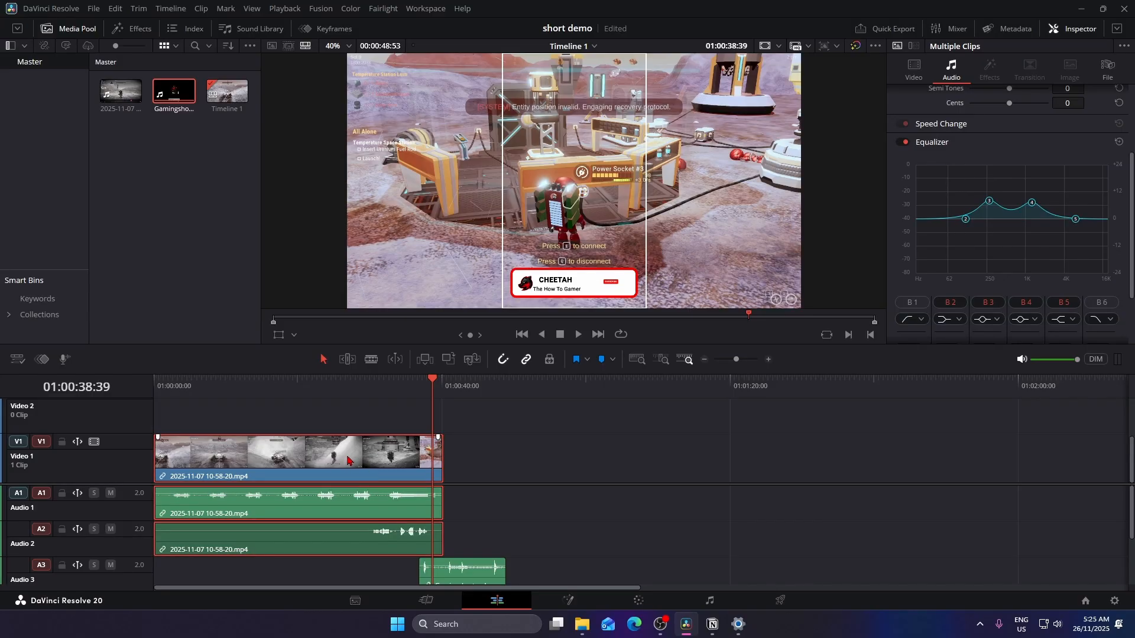
pyautogui.click(334, 29)
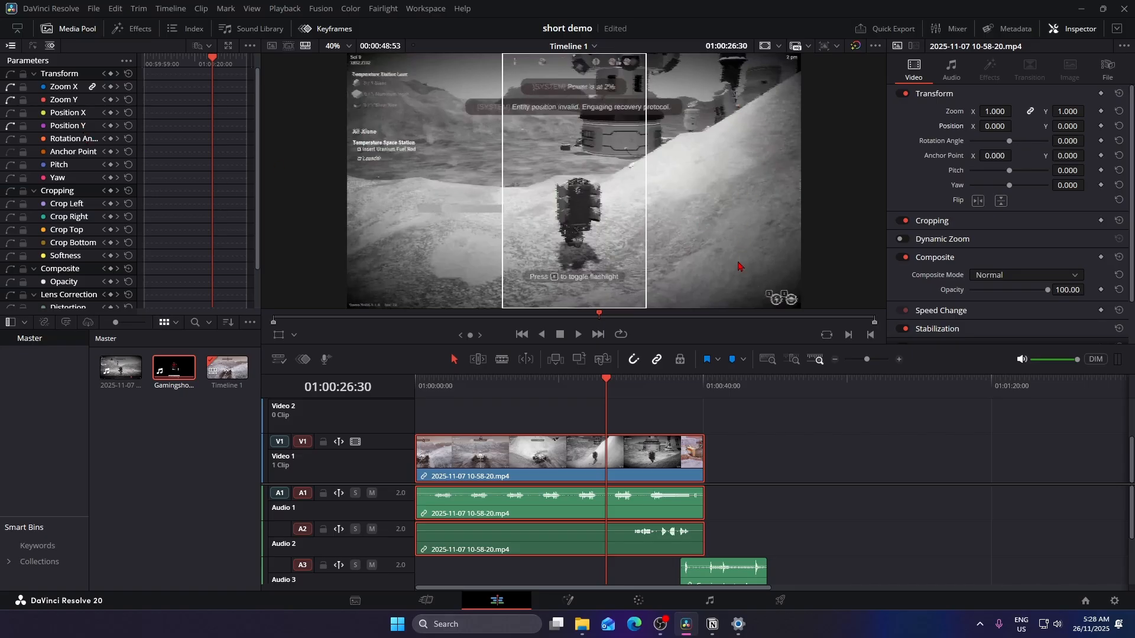
pyautogui.click(111, 113)
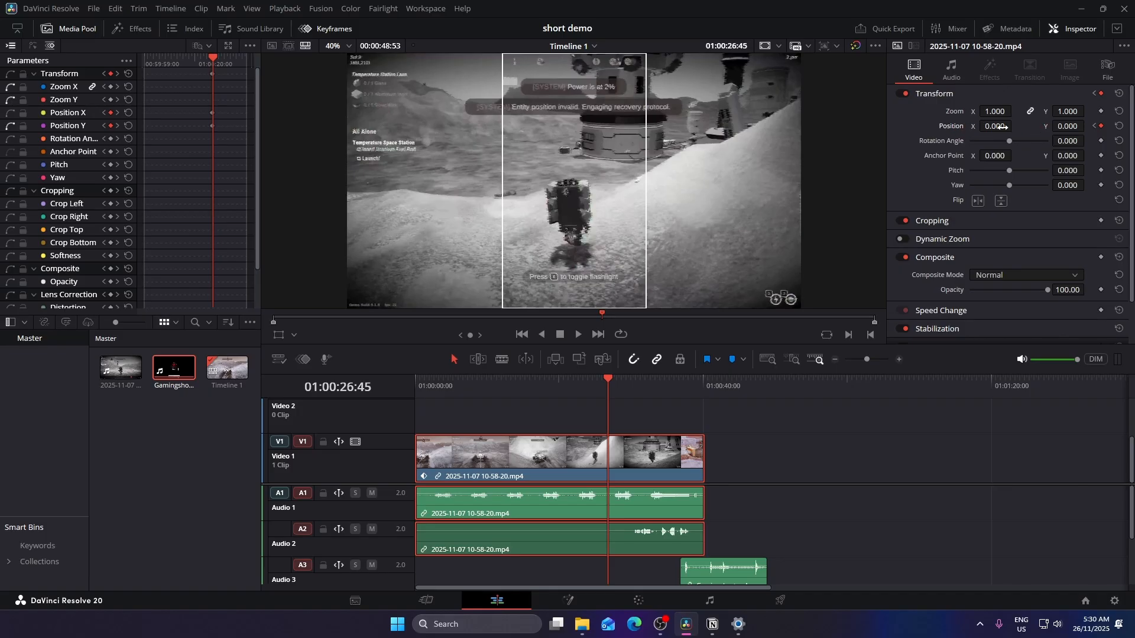
pyautogui.moveTo(994, 126); pyautogui.dragTo(902, 126)
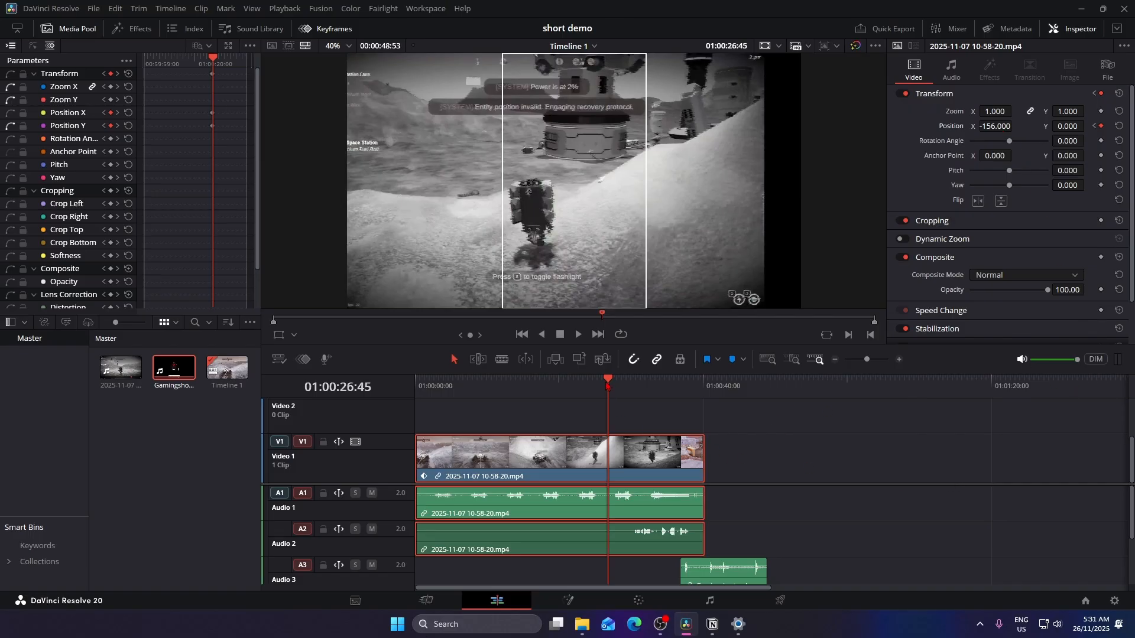
# Play back the position shift from 01:00:25:56, and delete the gameplay clip's Position keyframes.
pyautogui.moveTo(607, 381); pyautogui.dragTo(603, 381)
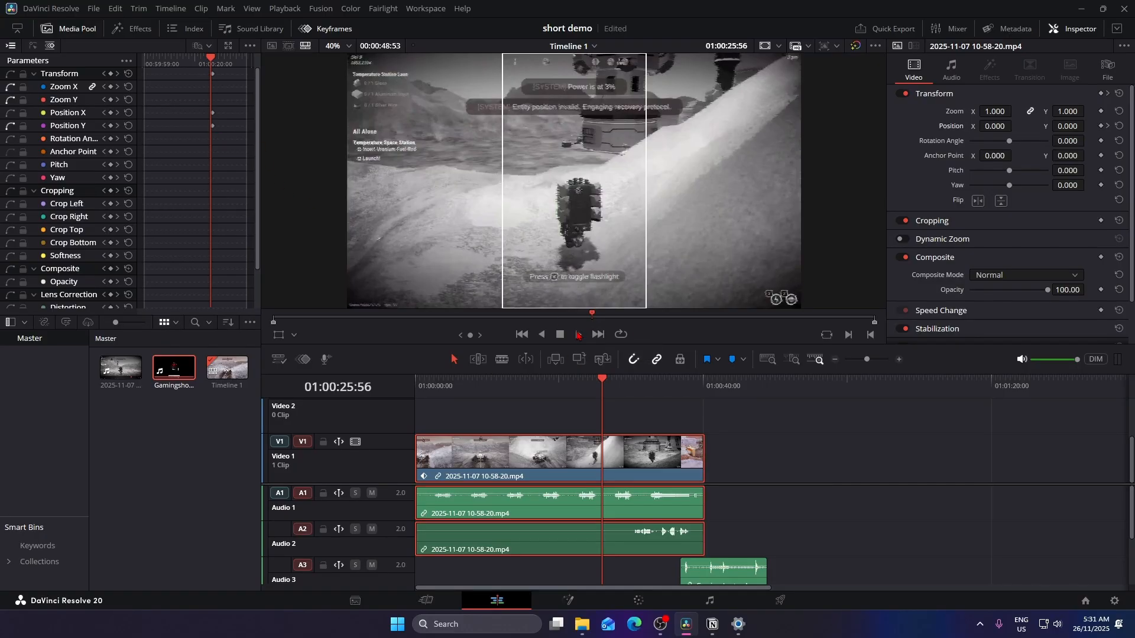
pyautogui.click(577, 334)
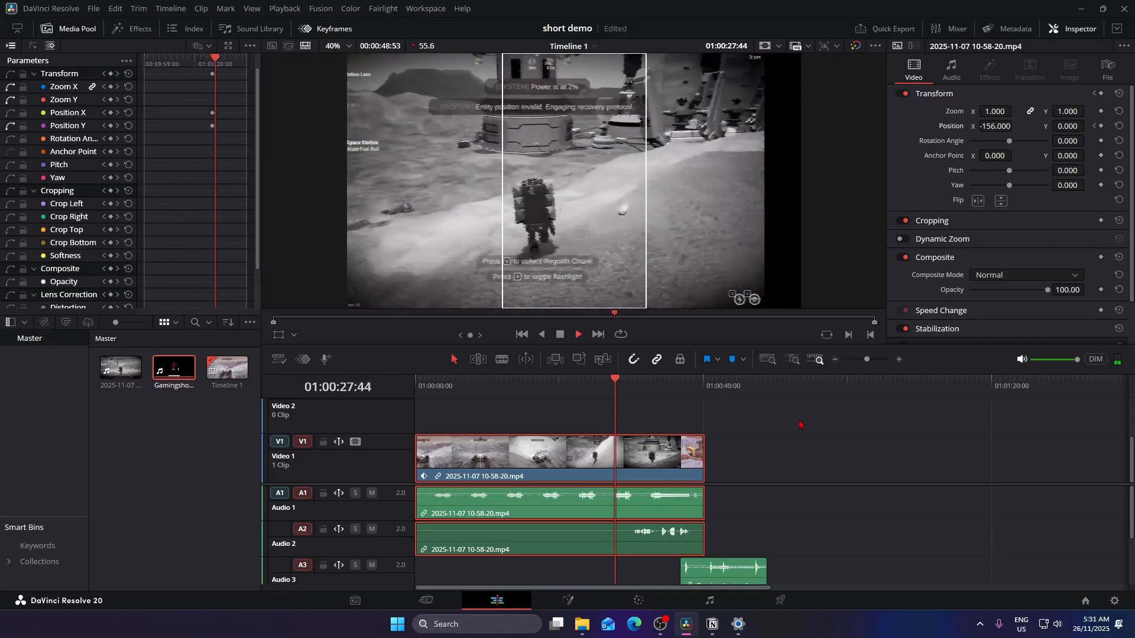
pyautogui.click(559, 335)
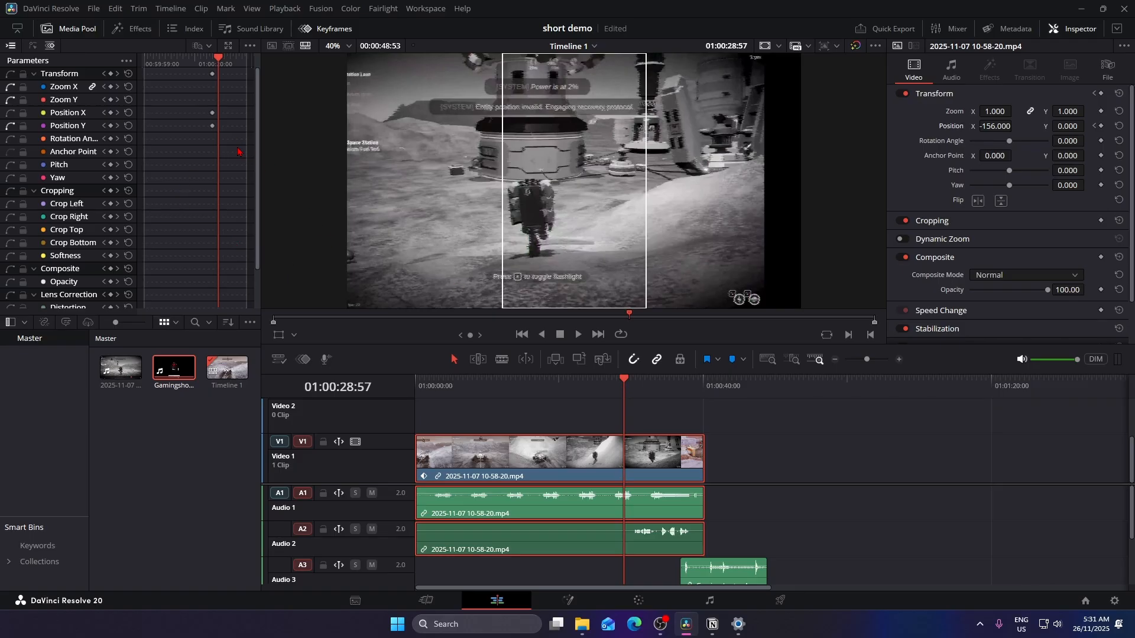
pyautogui.moveTo(237, 148); pyautogui.dragTo(191, 111)
pyautogui.press('Delete')
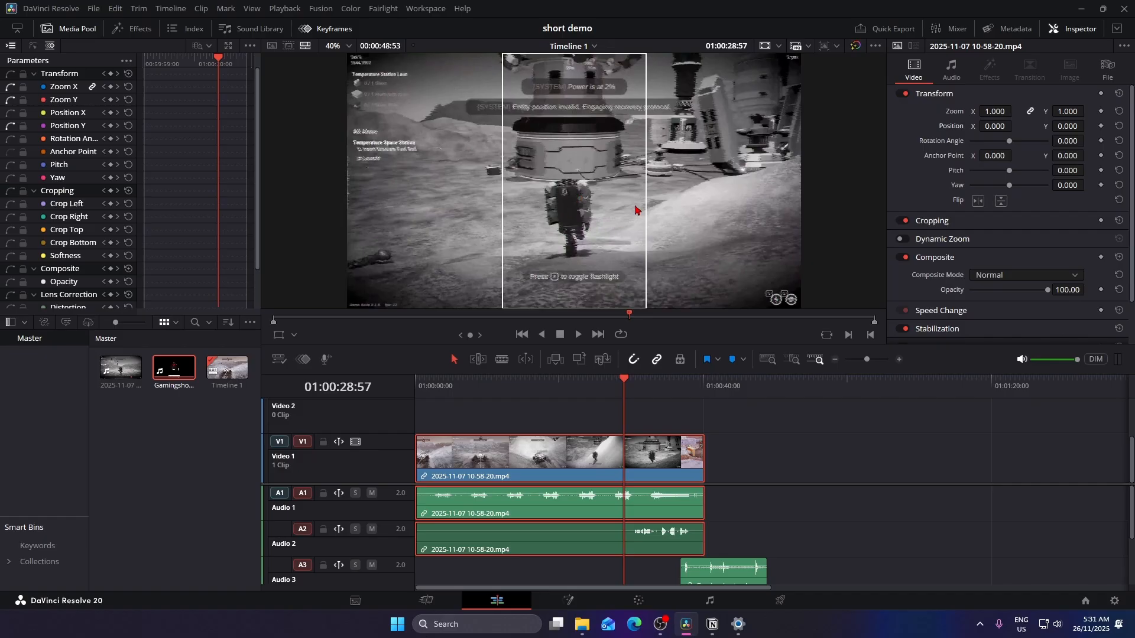
# Play back the opening from 01:00:00:00 and remove the fade-in from the start of the gameplay video clip.
pyautogui.moveTo(626, 383); pyautogui.dragTo(399, 384)
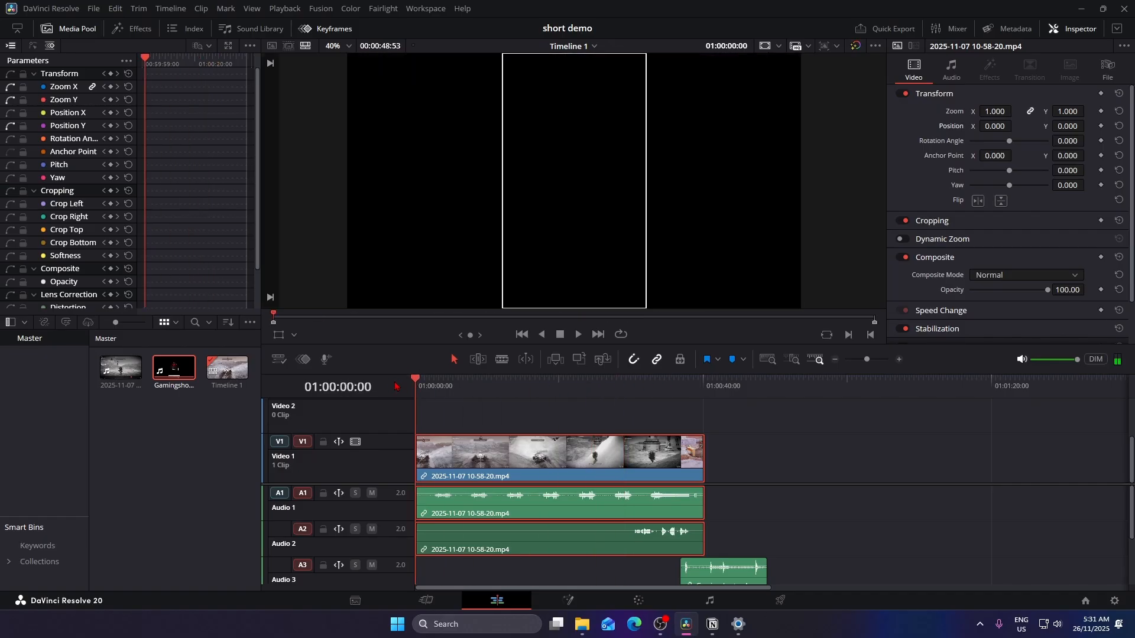
pyautogui.click(578, 335)
pyautogui.click(561, 335)
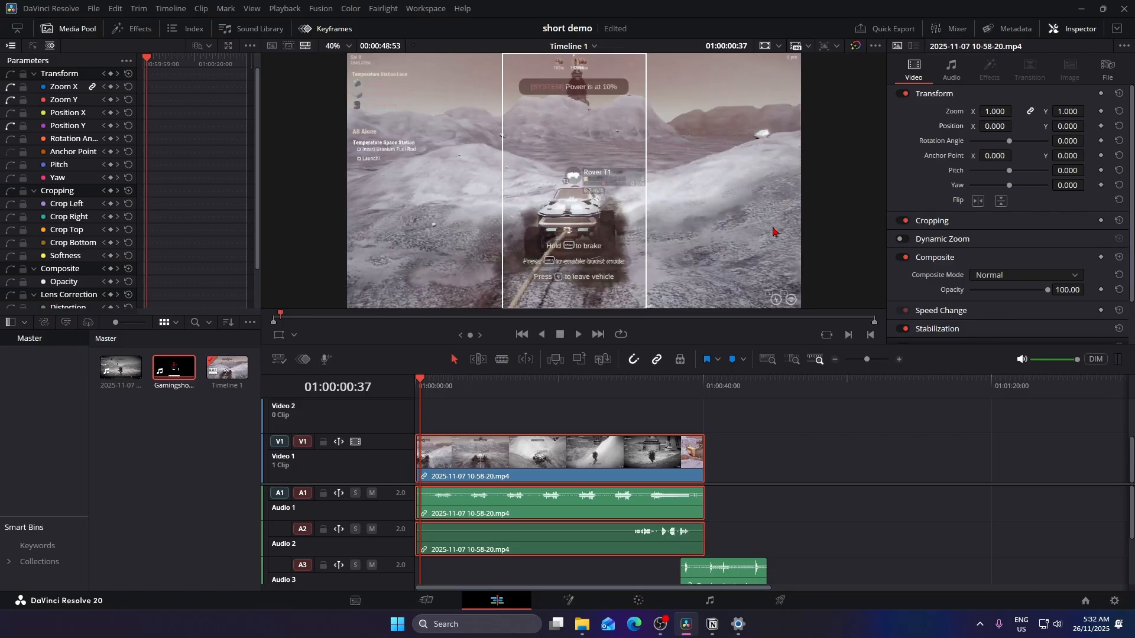
pyautogui.moveTo(417, 439); pyautogui.dragTo(413, 443)
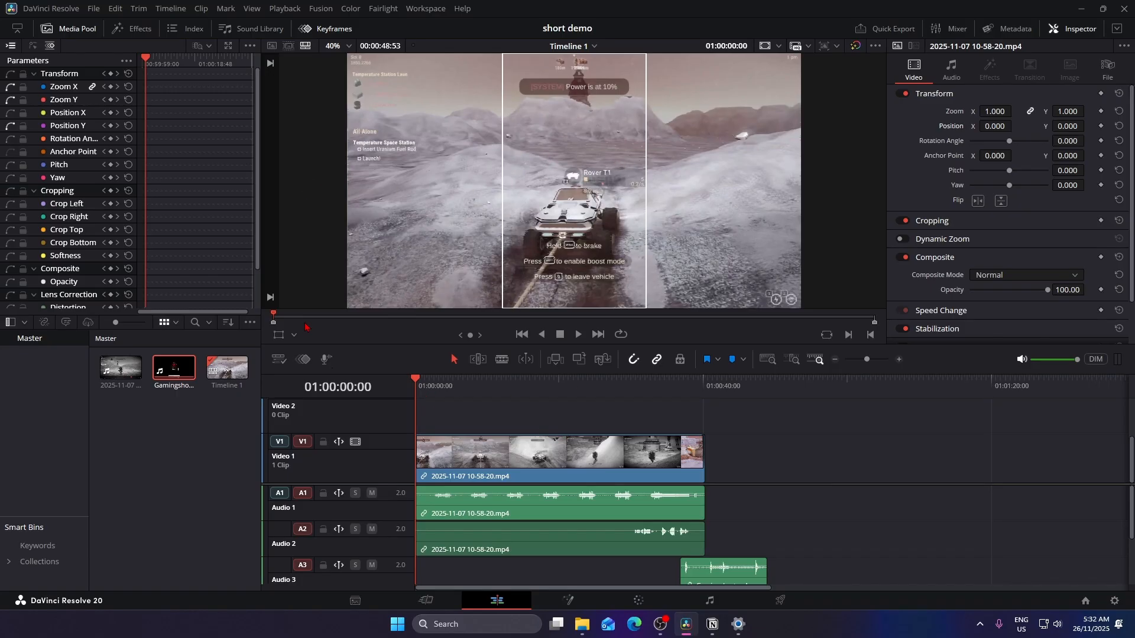
# Shift the gameplay clip horizontally to Position X 542 and save the project.
pyautogui.click(626, 462)
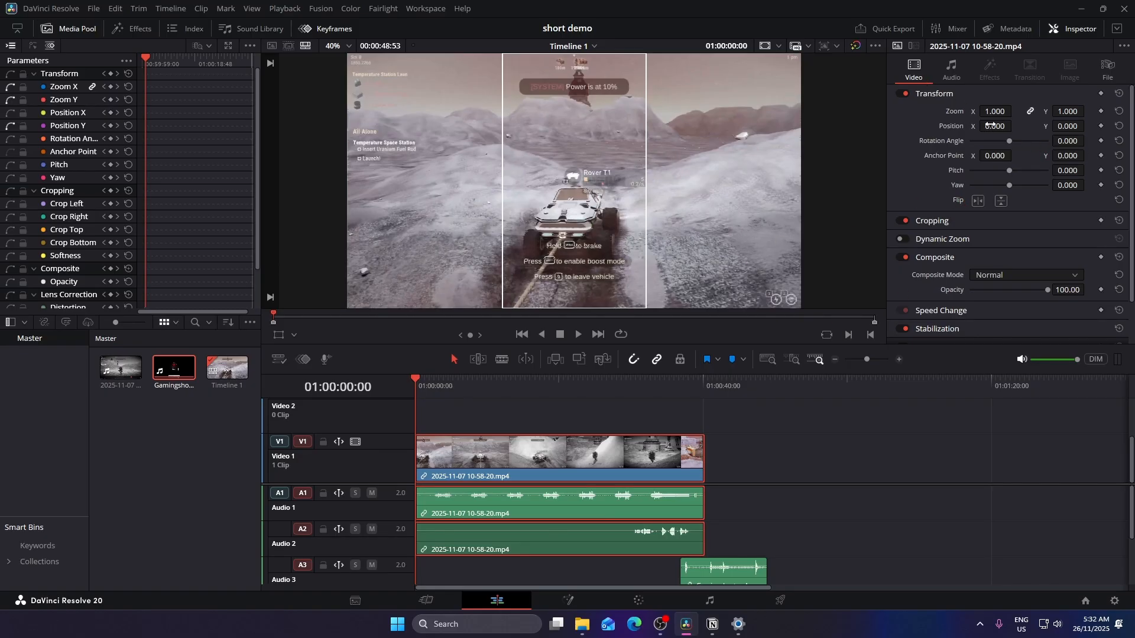
pyautogui.moveTo(999, 127); pyautogui.dragTo(1015, 125)
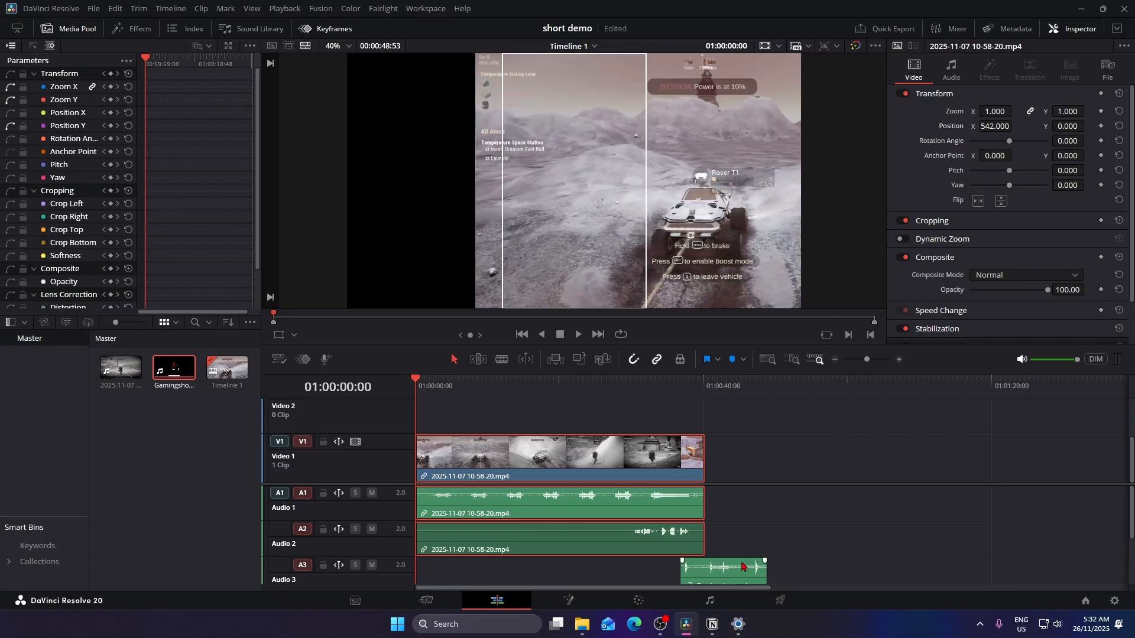
pyautogui.hotkey('ctrl', 's')
pyautogui.press('space')
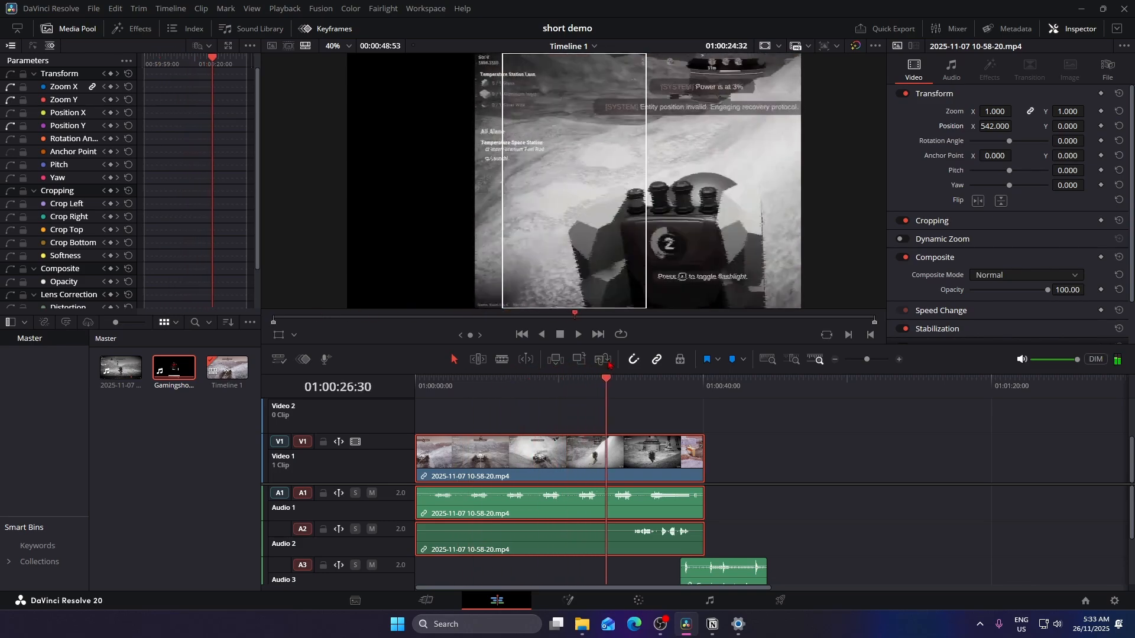
# Scrub through the opening to 01:00:05:05 and add a Position keyframe to the gameplay clip there.
pyautogui.moveTo(638, 362); pyautogui.dragTo(417, 393)
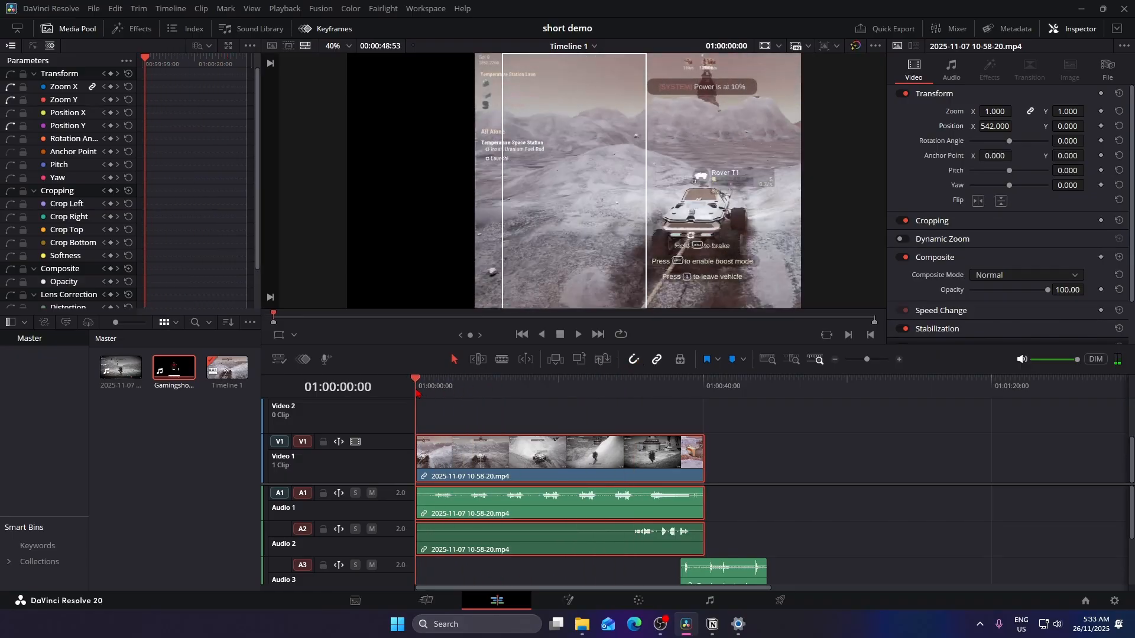
pyautogui.moveTo(417, 393); pyautogui.dragTo(453, 387)
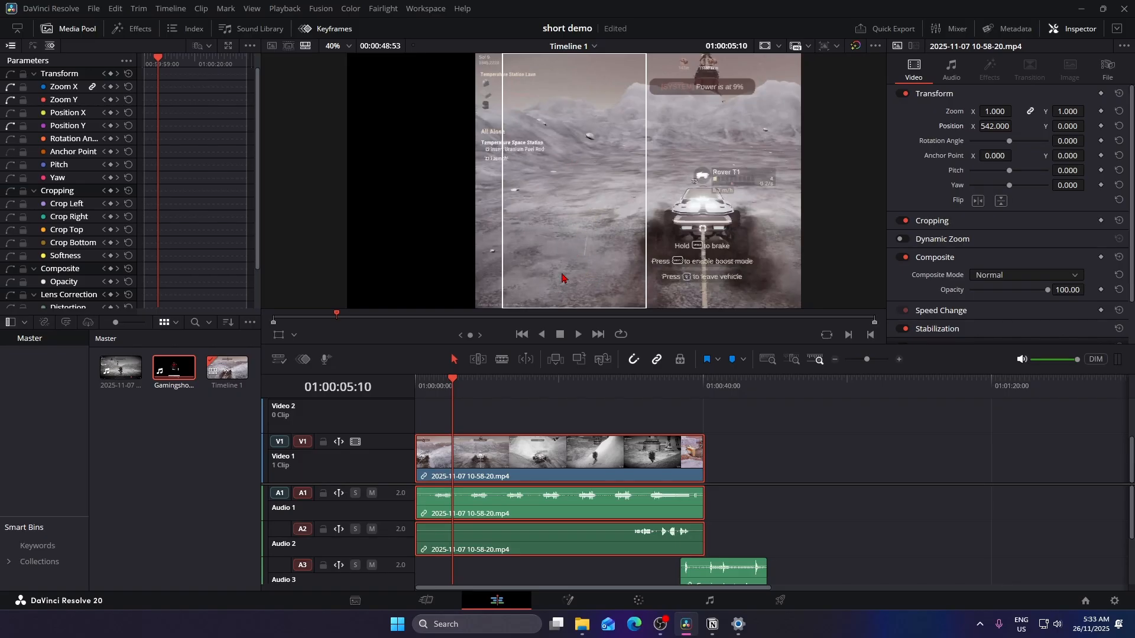
pyautogui.click(454, 378)
pyautogui.moveTo(454, 378)
pyautogui.mouseDown()
pyautogui.moveTo(438, 380)
pyautogui.moveTo(453, 381)
pyautogui.mouseUp()
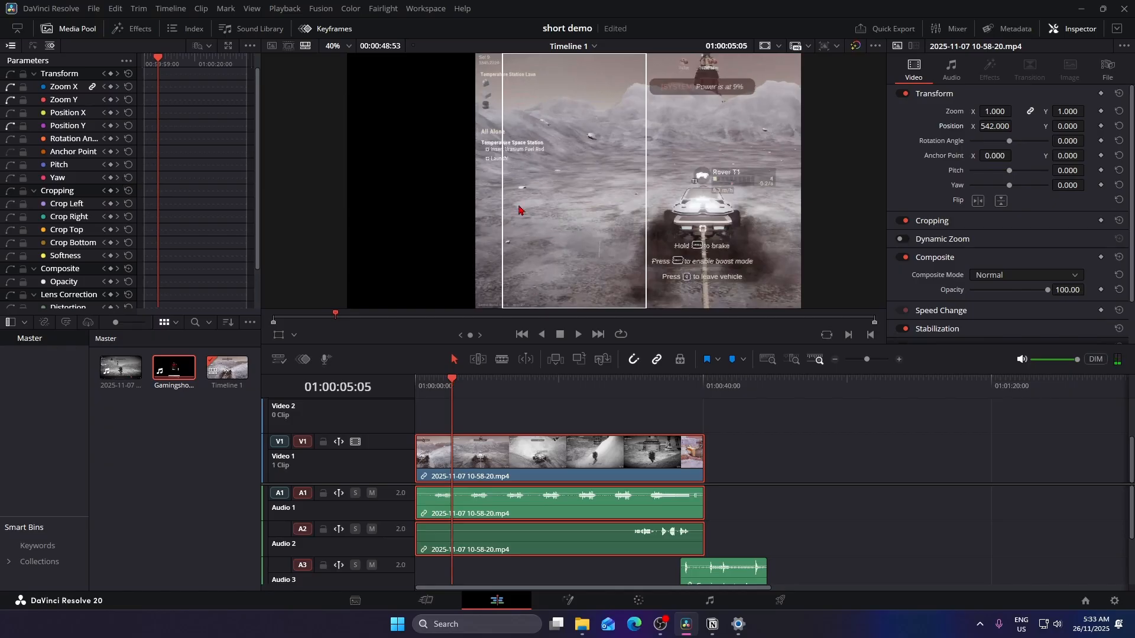
pyautogui.click(1100, 126)
# Set the gameplay clip's Position X to 0 at 01:00:08:02 to animate the rover into the 9:16 frame.
pyautogui.click(454, 381)
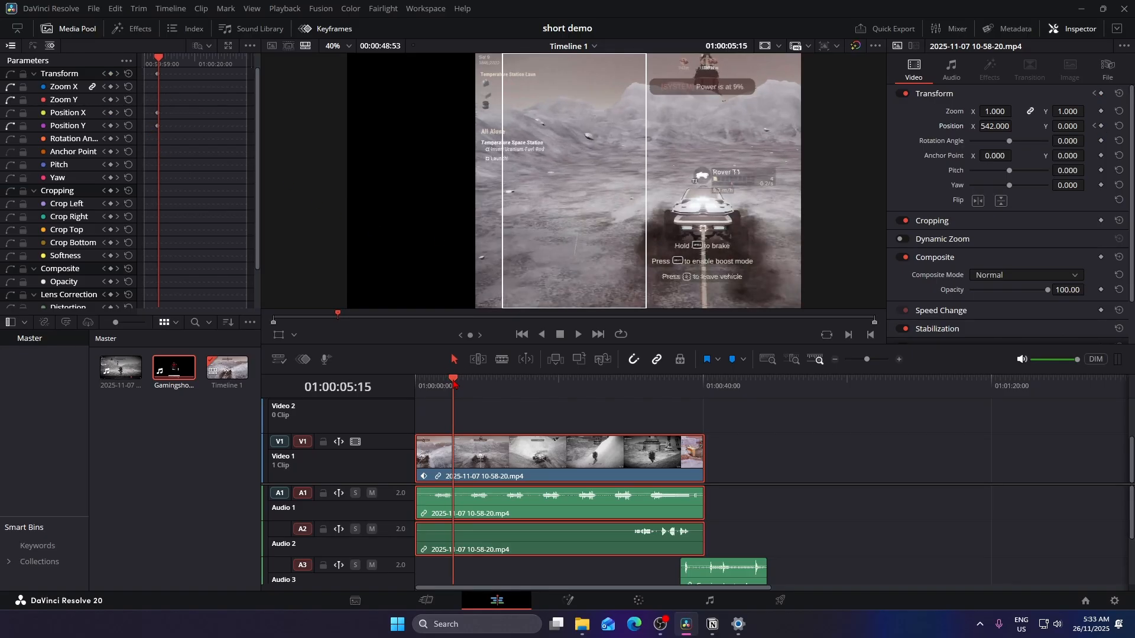
pyautogui.moveTo(453, 381); pyautogui.dragTo(475, 383)
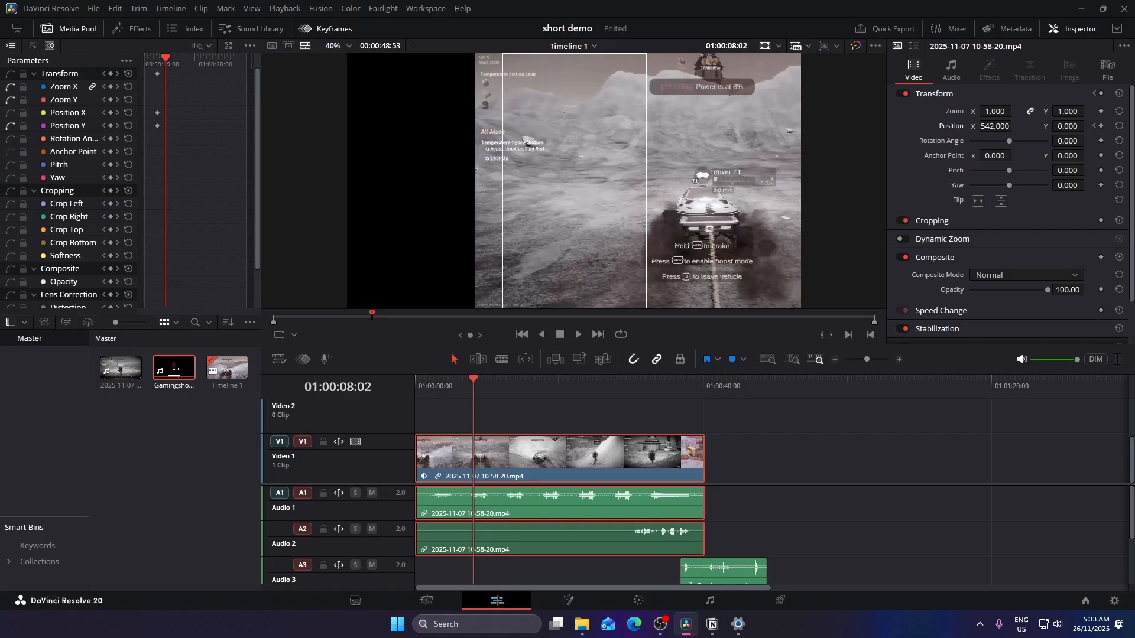
pyautogui.moveTo(1014, 126)
pyautogui.mouseDown()
pyautogui.moveTo(985, 125)
pyautogui.moveTo(1012, 126)
pyautogui.mouseUp()
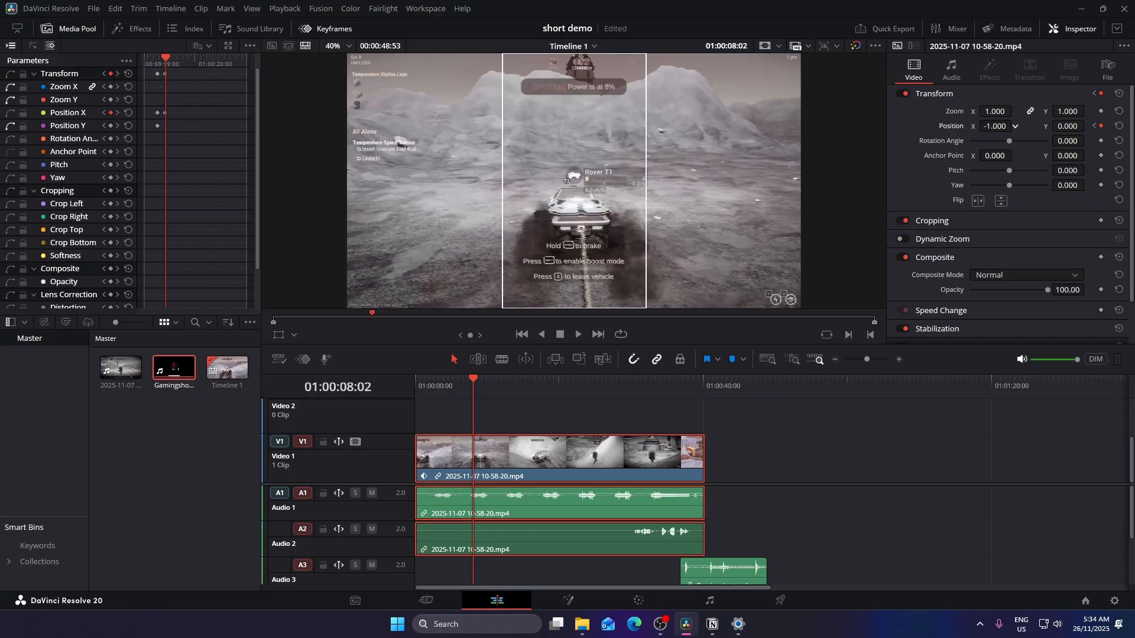
pyautogui.moveTo(1014, 126); pyautogui.dragTo(1015, 126)
# Play back the clip's position animation from about 01:00:03:51.
pyautogui.moveTo(472, 385); pyautogui.dragTo(443, 385)
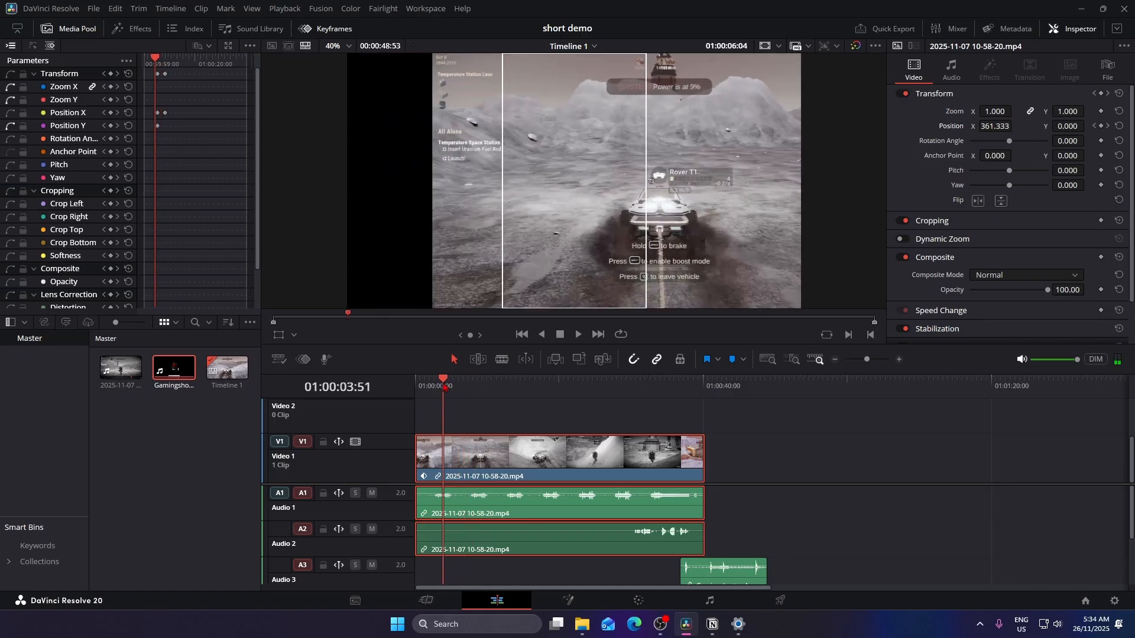
pyautogui.click(576, 335)
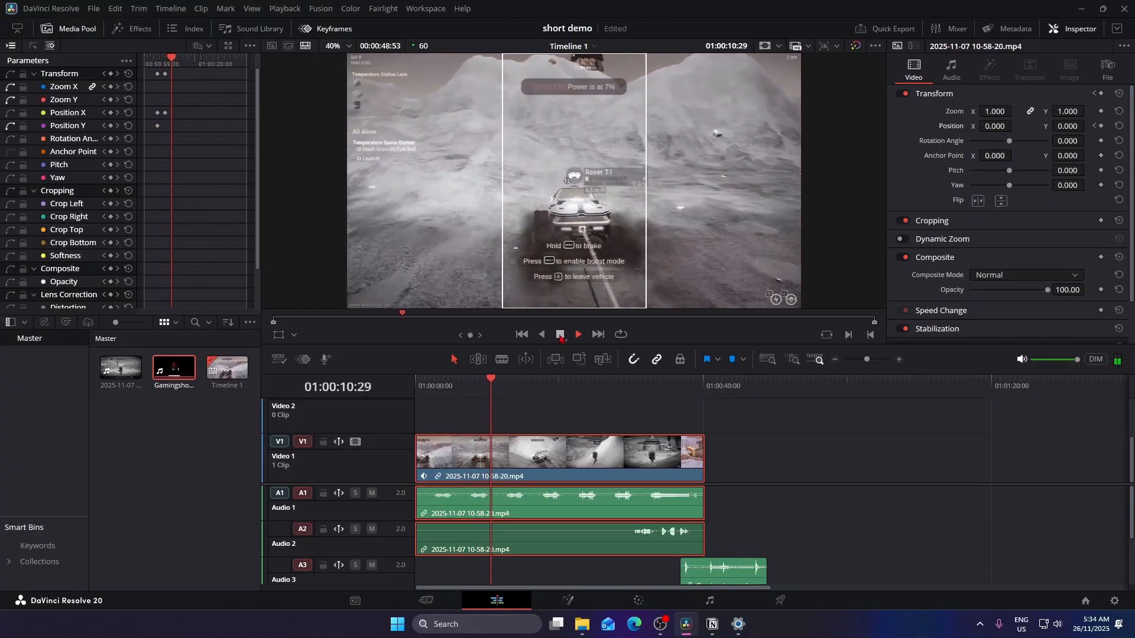
pyautogui.click(561, 335)
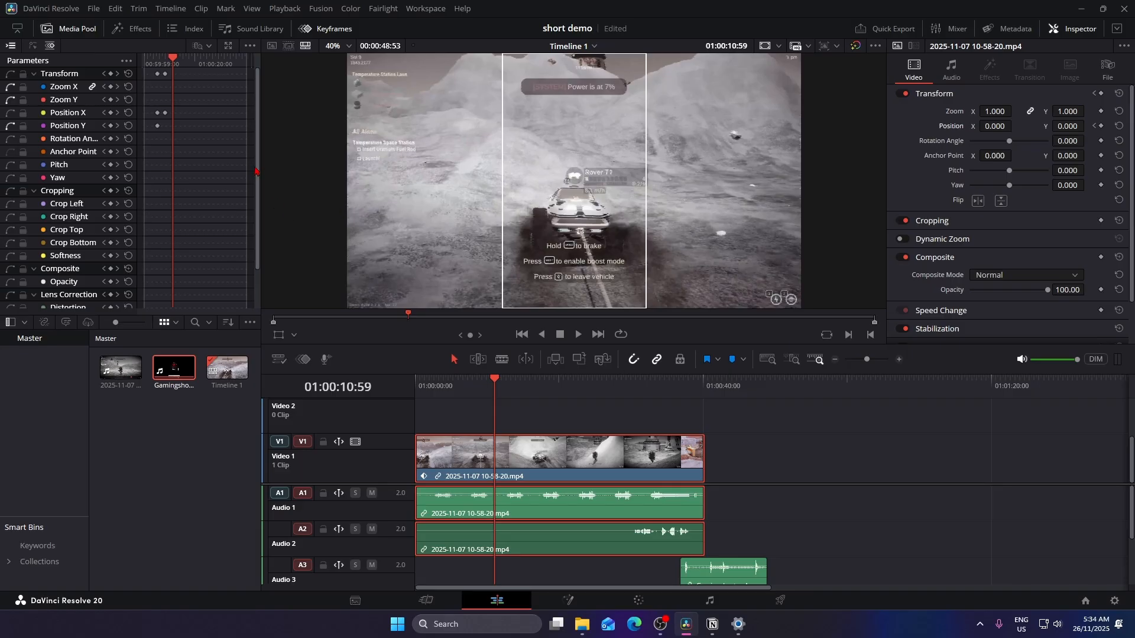
# Delete the gameplay clip's Position keyframes and set its Position X to 0.
pyautogui.moveTo(198, 141); pyautogui.dragTo(152, 76)
pyautogui.press('Delete')
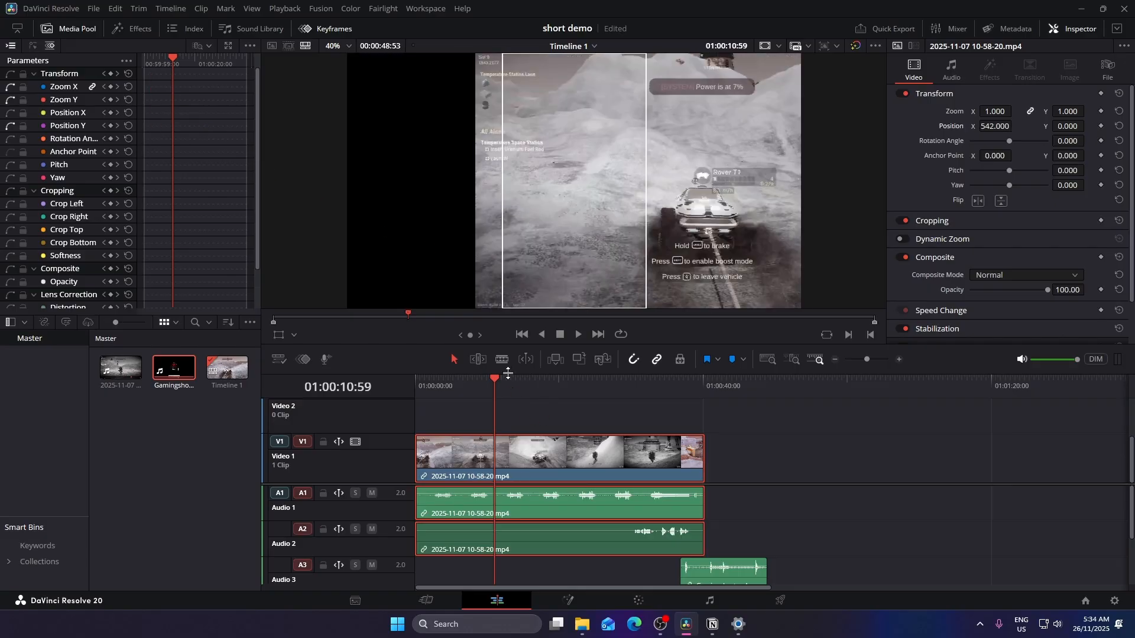
pyautogui.click(994, 126)
pyautogui.press('BackSpace')
pyautogui.write('0')
pyautogui.press('Return')
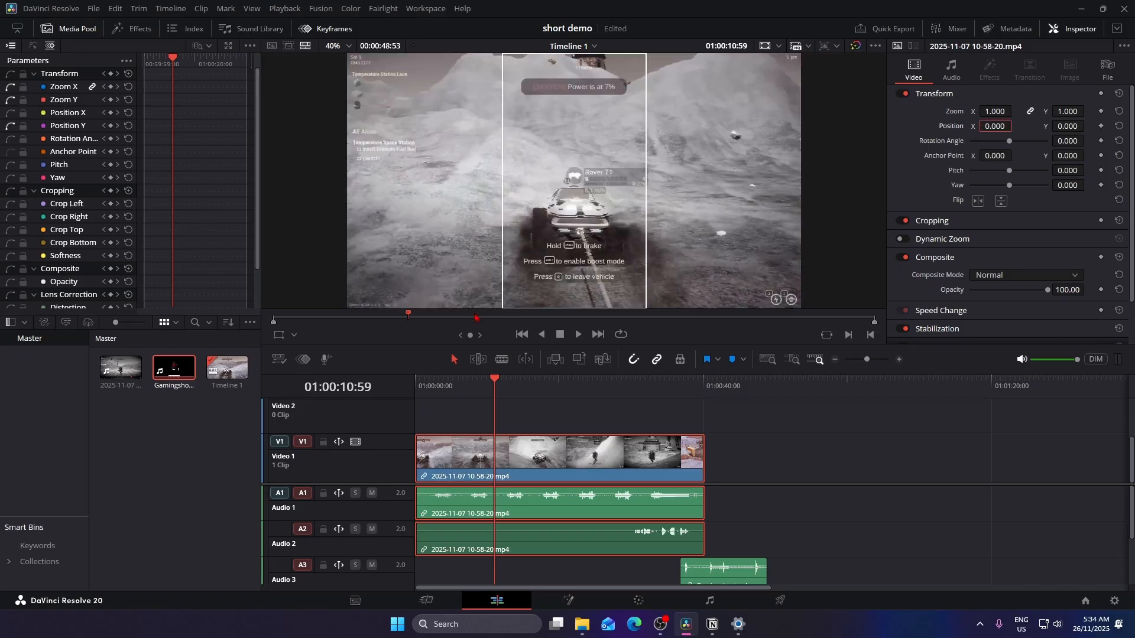
# Look over the Deliver page's render settings with the playhead at 01:00:25:26, and return to the Edit page.
pyautogui.moveTo(495, 385); pyautogui.dragTo(600, 399)
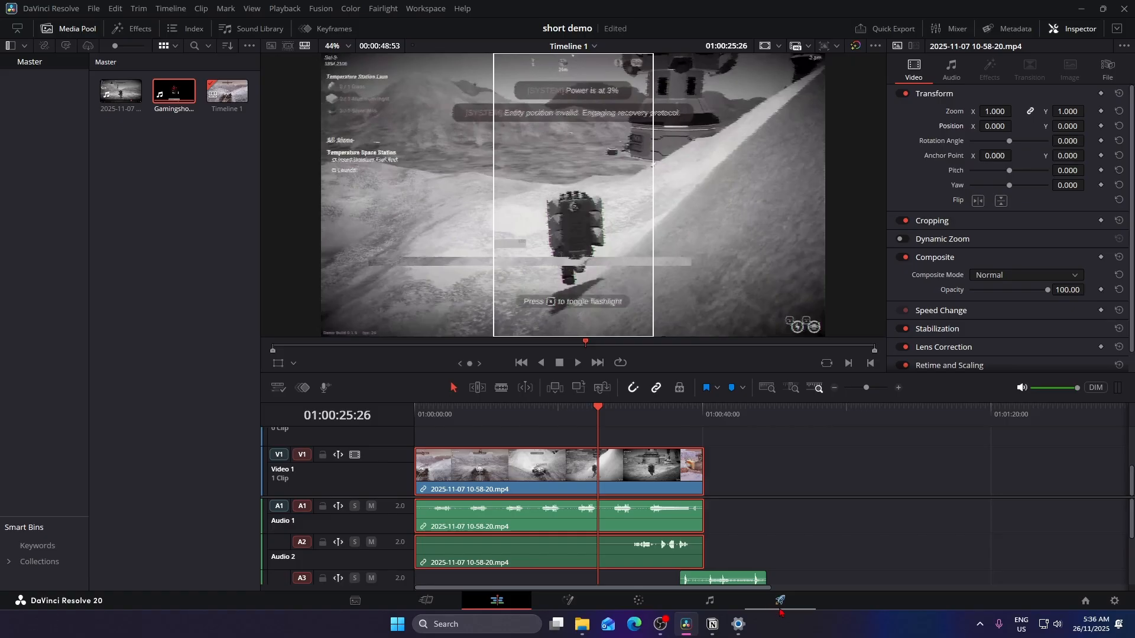
pyautogui.click(779, 609)
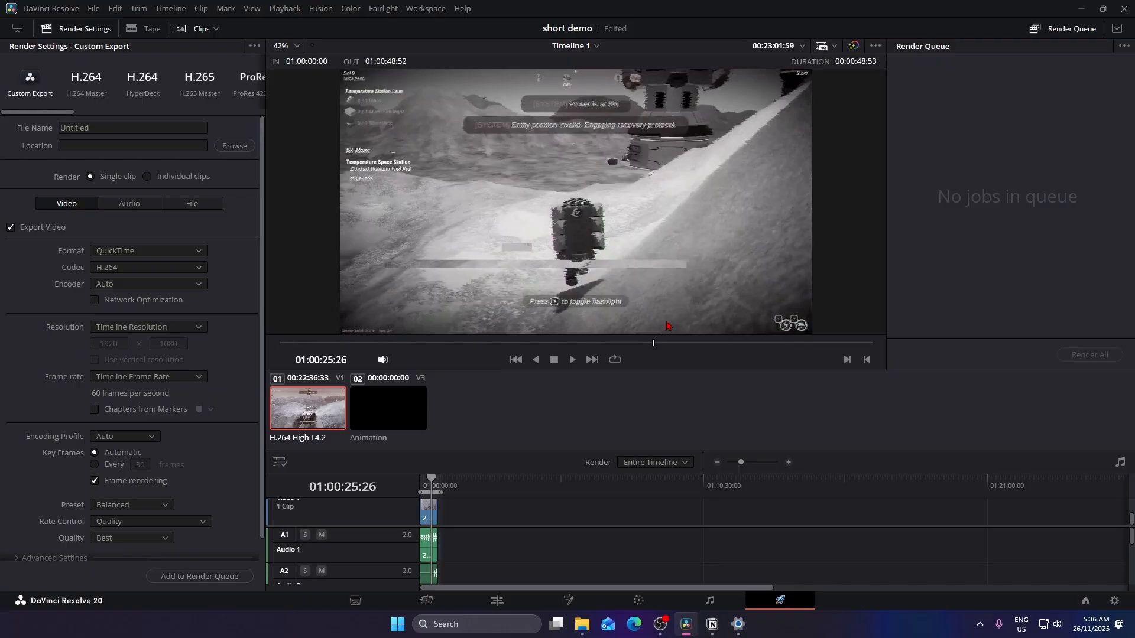
pyautogui.click(495, 600)
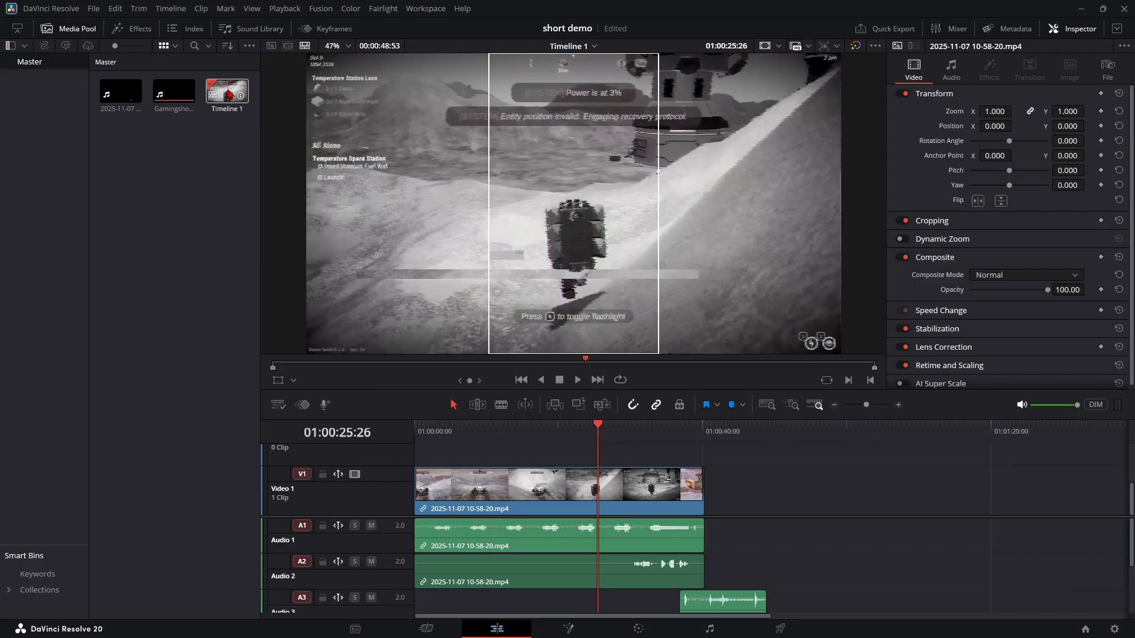
# Override the project settings for Timeline 1 and set its mismatched resolution to Scale full frame with crop.
pyautogui.rightClick(229, 93)
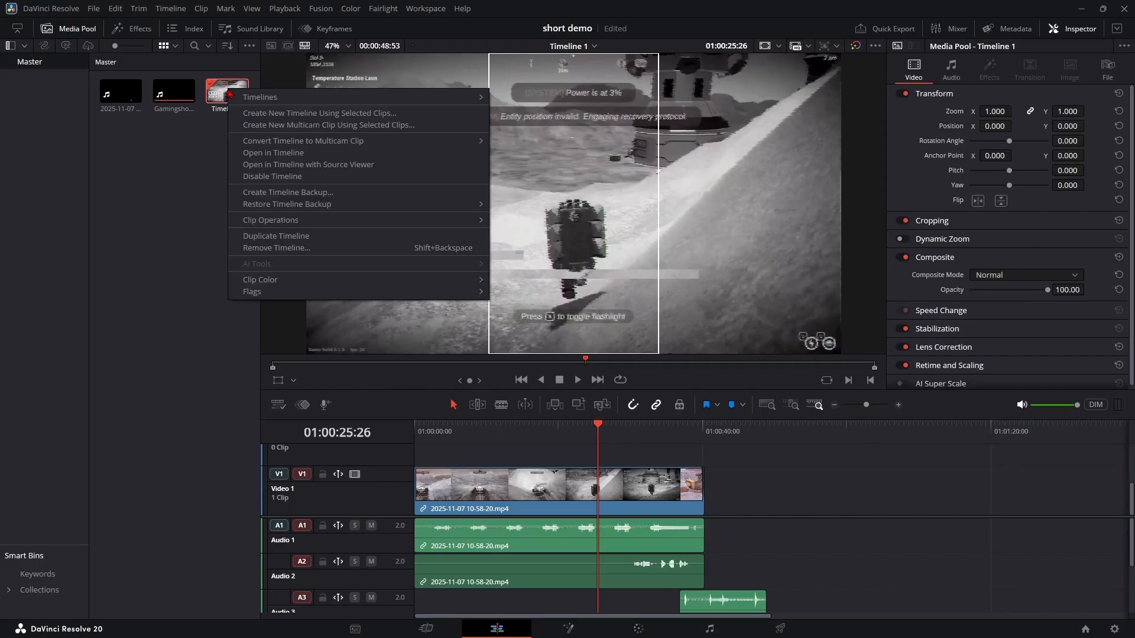
pyautogui.moveTo(302, 101)
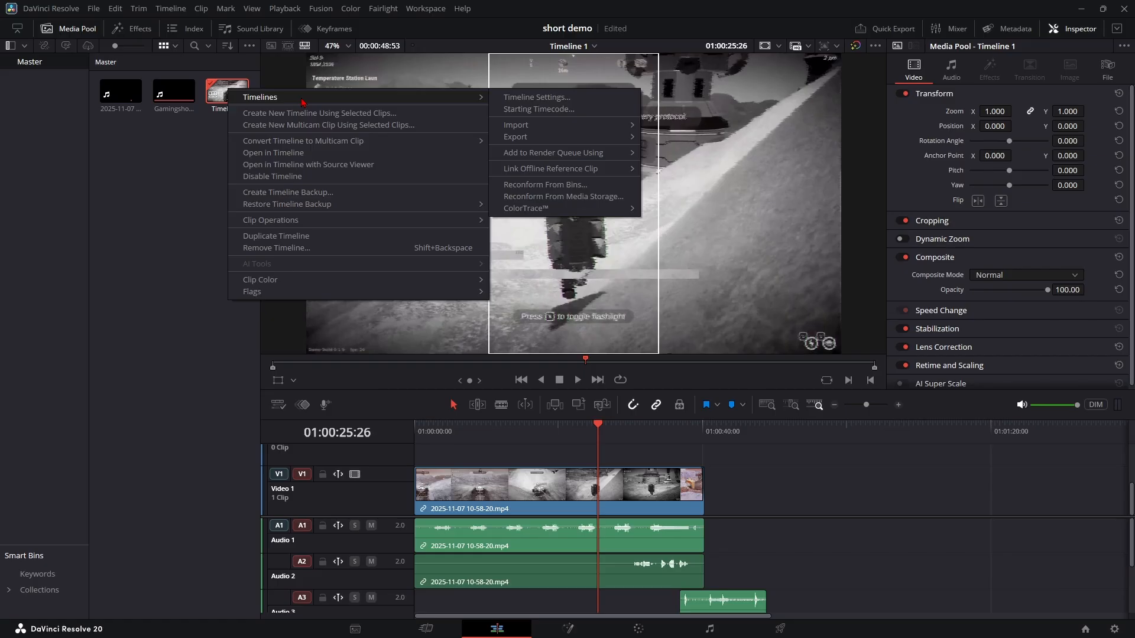
pyautogui.click(559, 99)
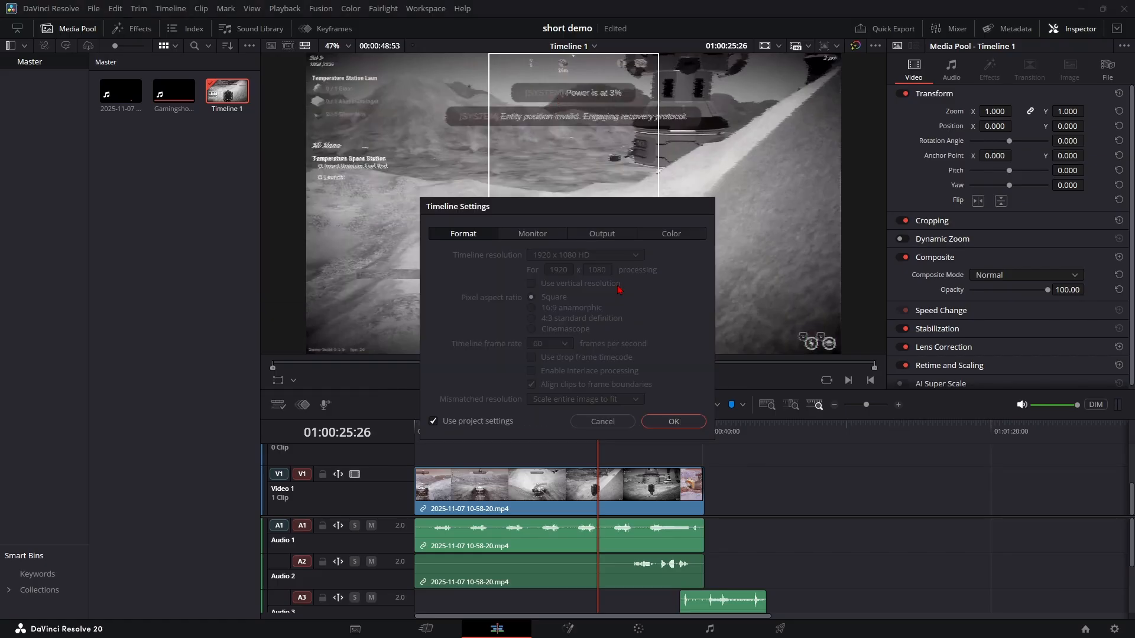
pyautogui.click(433, 422)
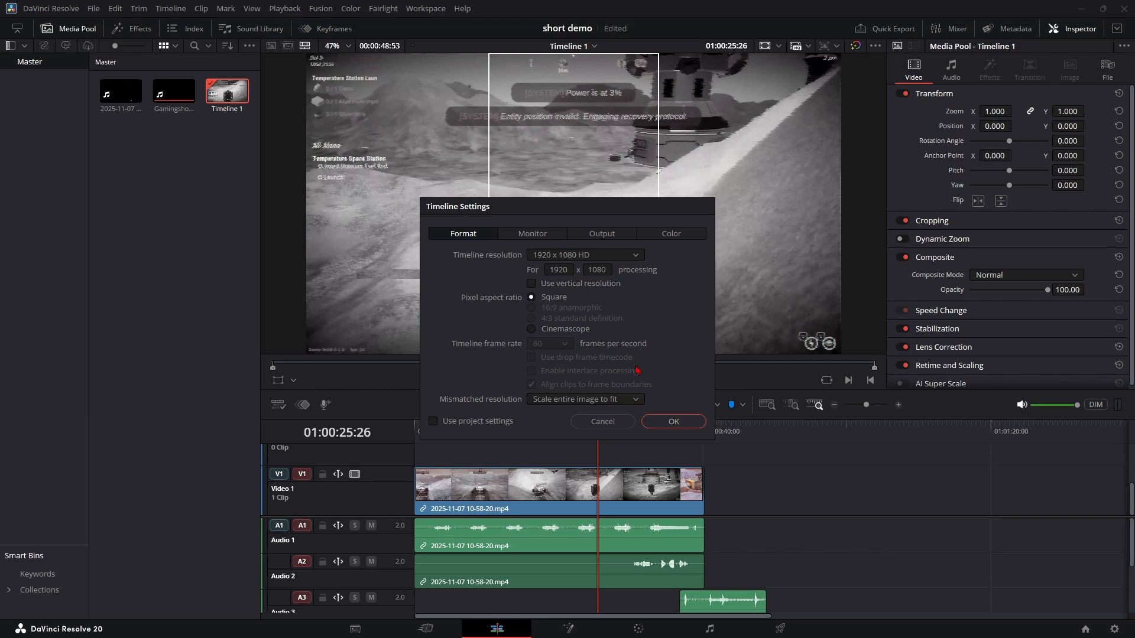
pyautogui.click(634, 400)
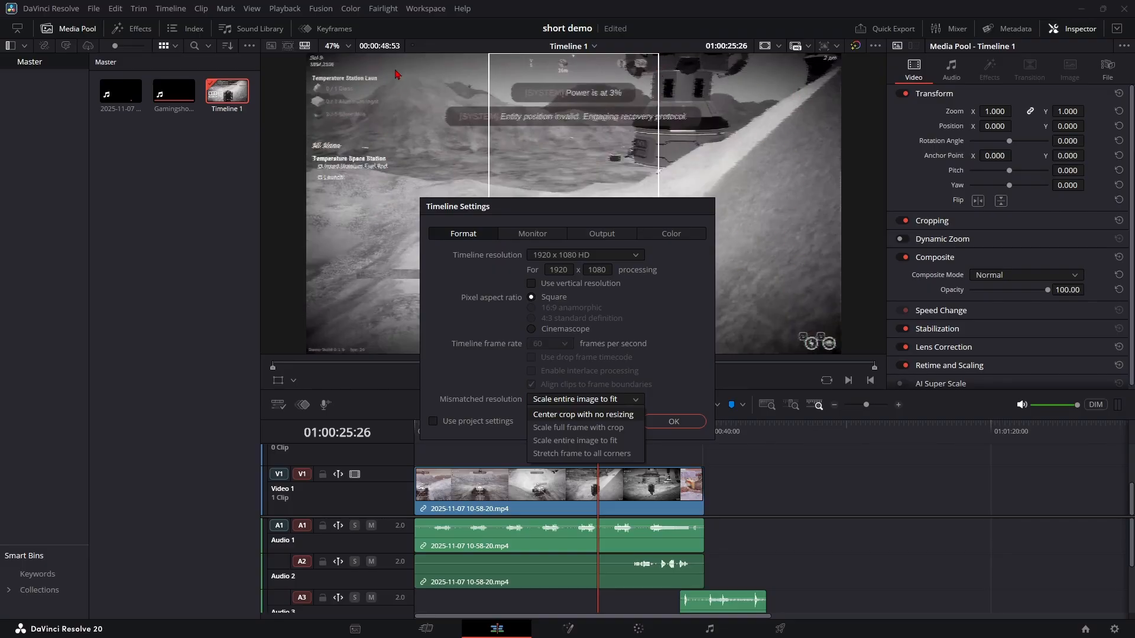
pyautogui.click(602, 427)
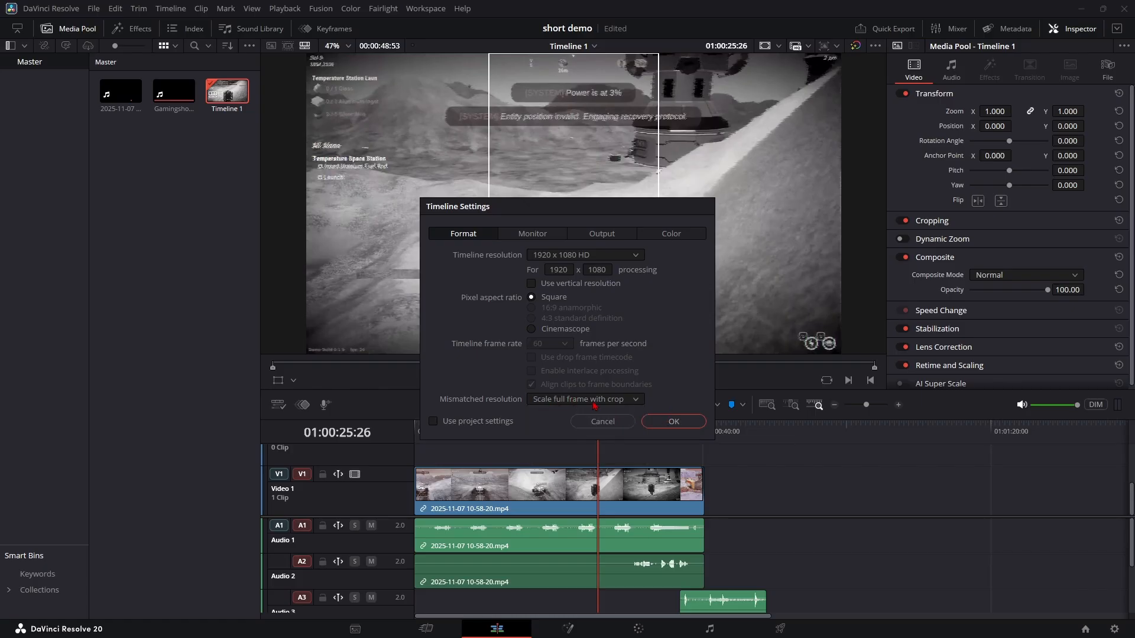
pyautogui.click(645, 420)
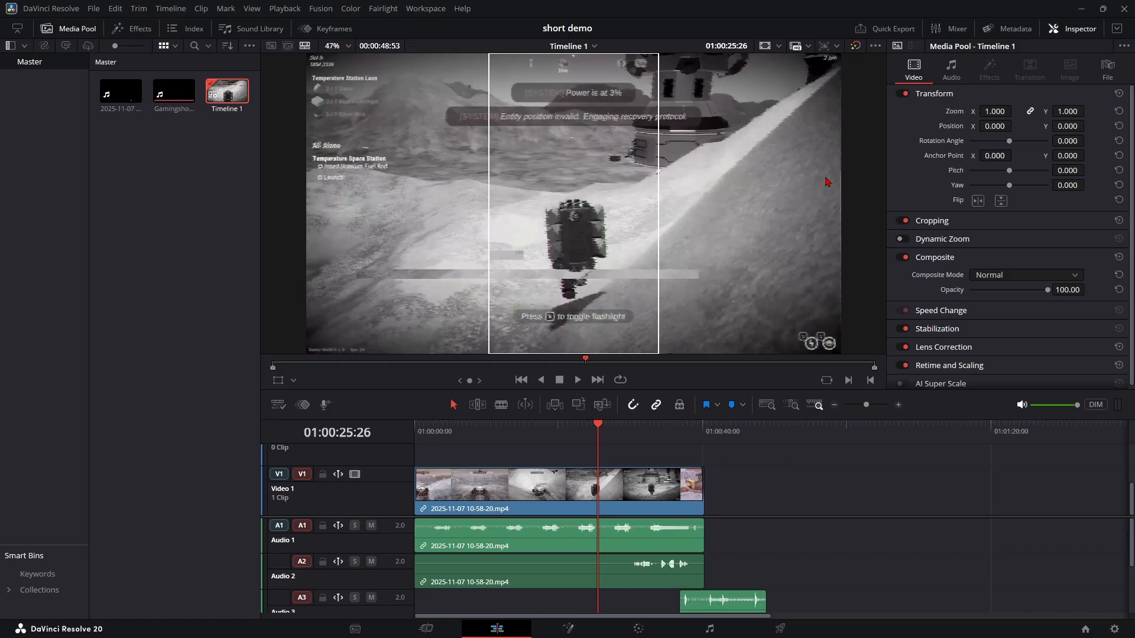
# Change the timeline resolution to Portrait 1080 x 1920 and scrub through the reframed video to its end at 01:00:48:53.
pyautogui.click(836, 46)
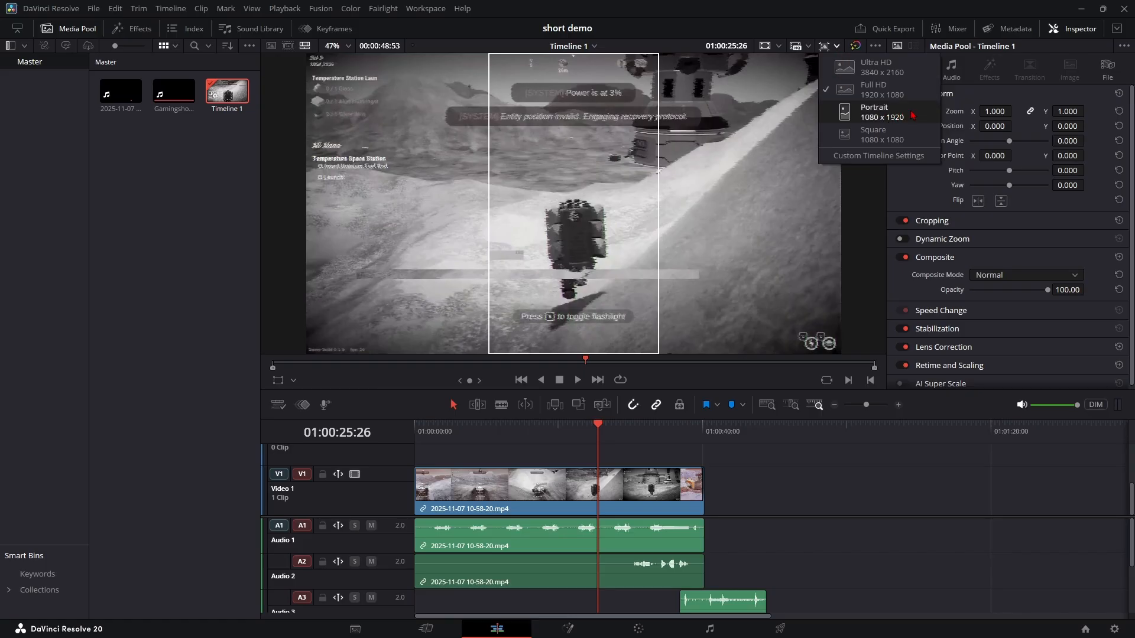
pyautogui.click(882, 112)
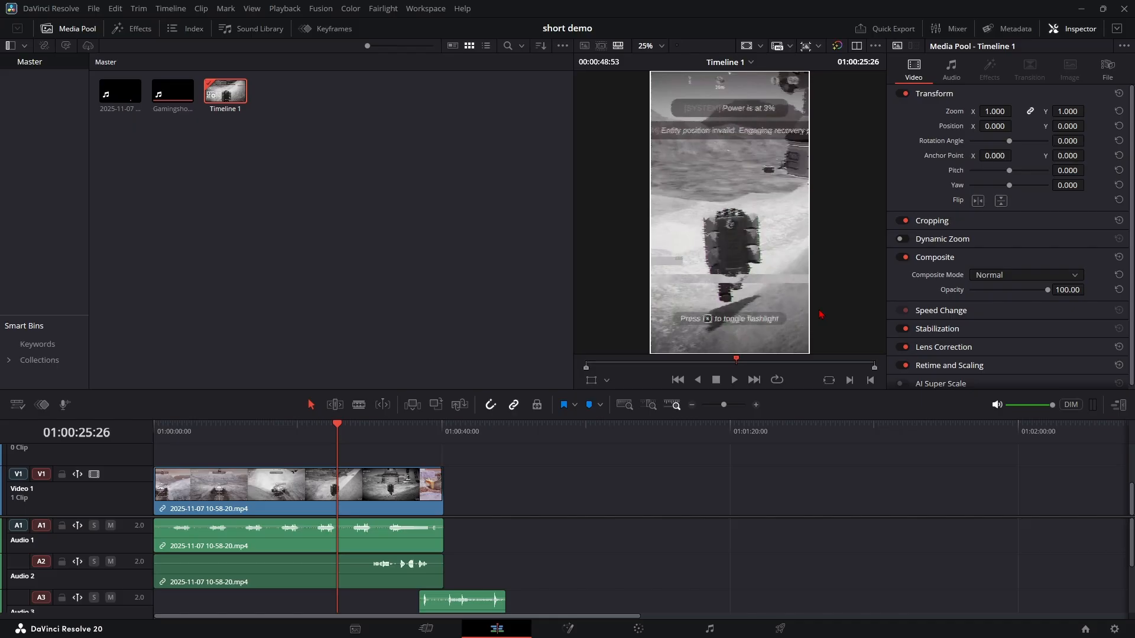
pyautogui.moveTo(337, 425)
pyautogui.mouseDown()
pyautogui.moveTo(155, 446)
pyautogui.moveTo(508, 431)
pyautogui.moveTo(341, 431)
pyautogui.mouseUp()
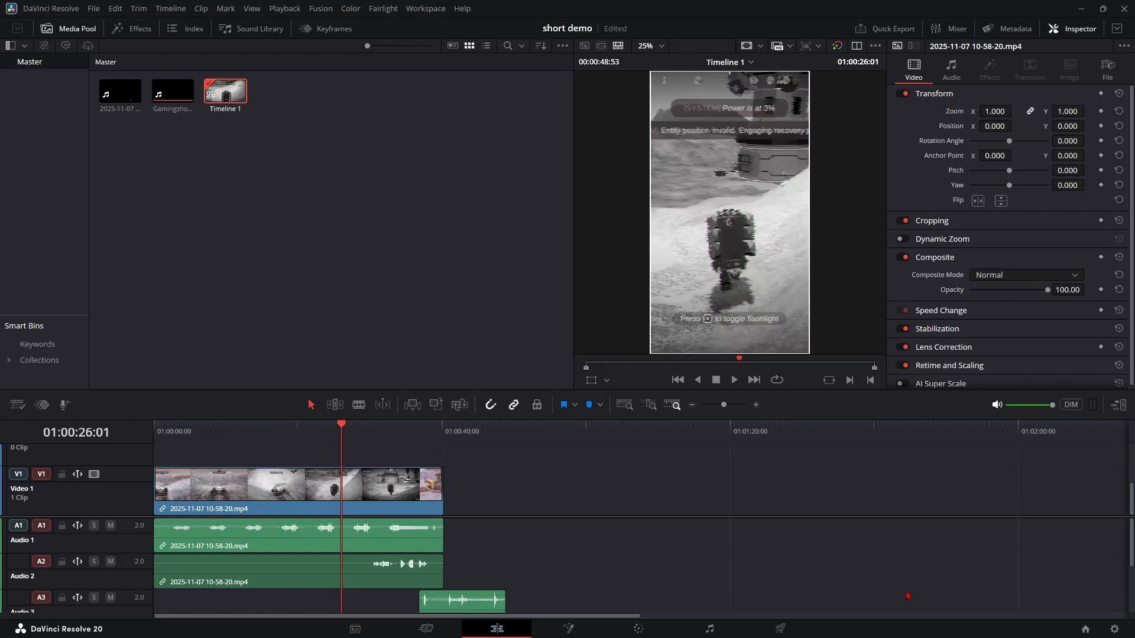
pyautogui.moveTo(343, 426); pyautogui.dragTo(505, 438)
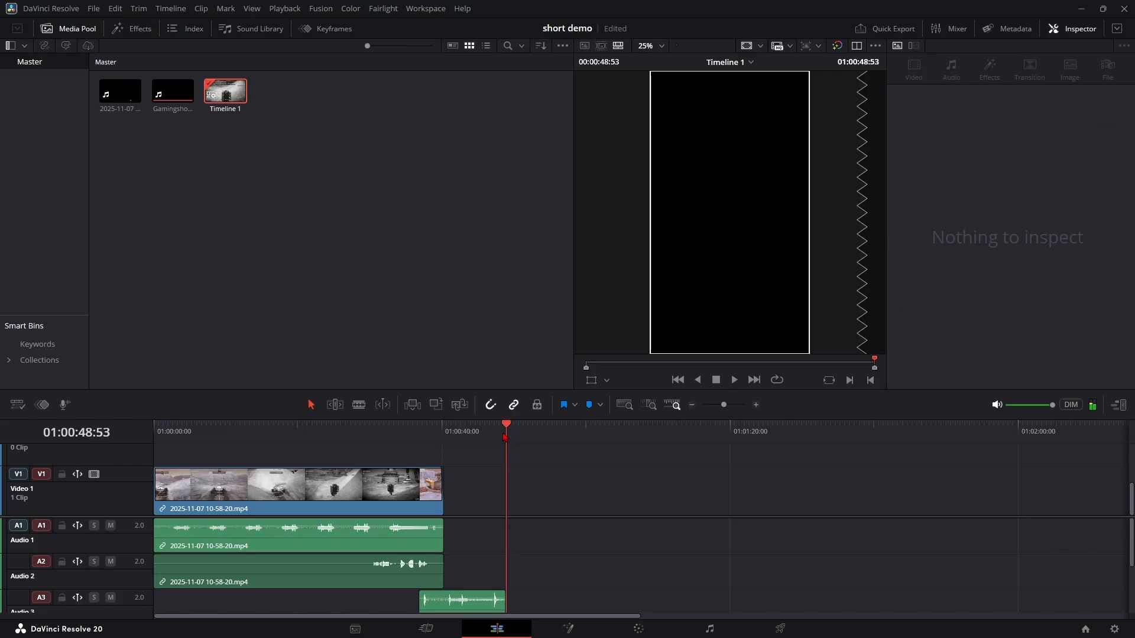
# Go to the Deliver page and apply the YouTube 1080p render preset.
pyautogui.click(780, 628)
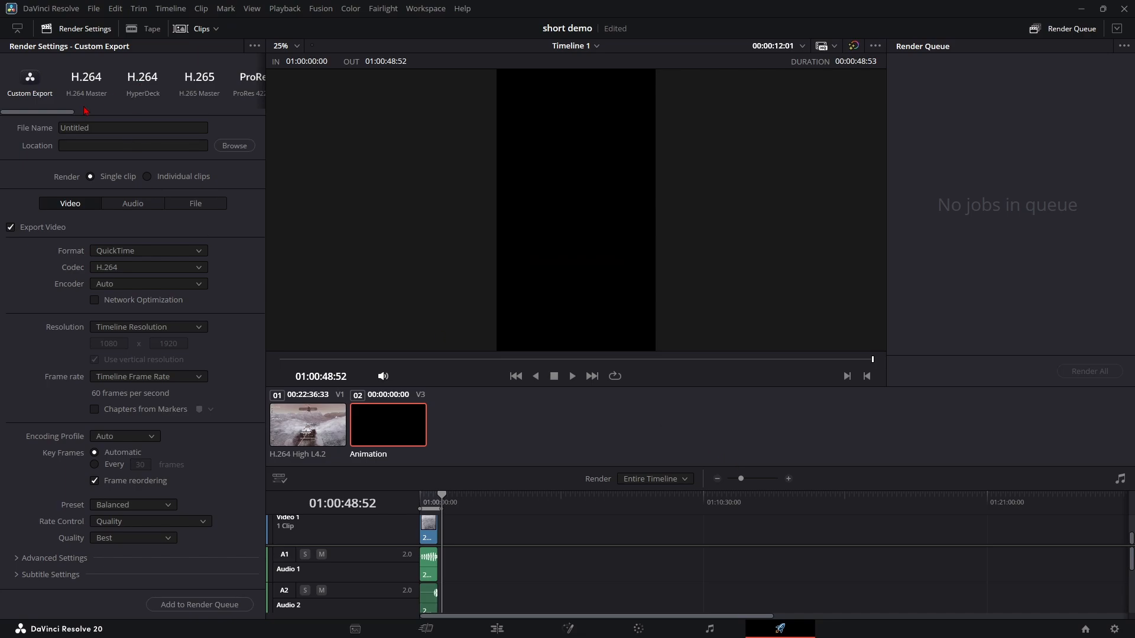
pyautogui.moveTo(67, 114); pyautogui.dragTo(129, 113)
pyautogui.click(98, 79)
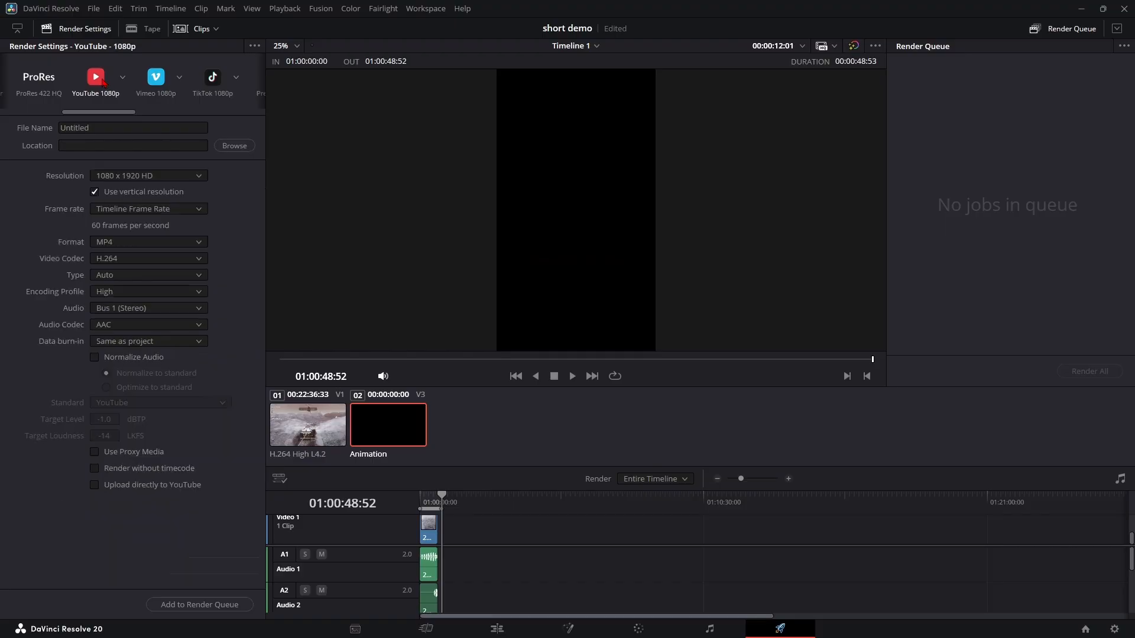
# Name the render file "Blossom short" and set its output location to the Videos folder.
pyautogui.click(147, 129)
pyautogui.press('BackSpace')
pyautogui.press('BackSpace')
pyautogui.press('BackSpace')
pyautogui.press('BackSpace')
pyautogui.press('BackSpace')
pyautogui.press('BackSpace')
pyautogui.press('BackSpace')
pyautogui.press('BackSpace')
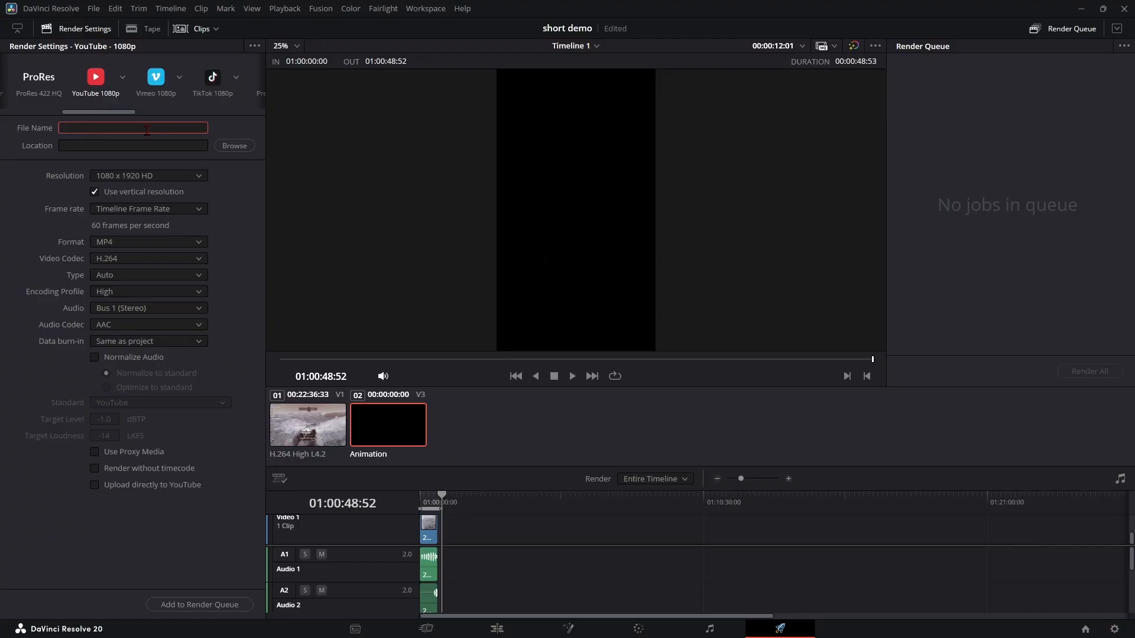
pyautogui.write('Blooss')
pyautogui.press('BackSpace')
pyautogui.write('ssom short')
pyautogui.click(234, 146)
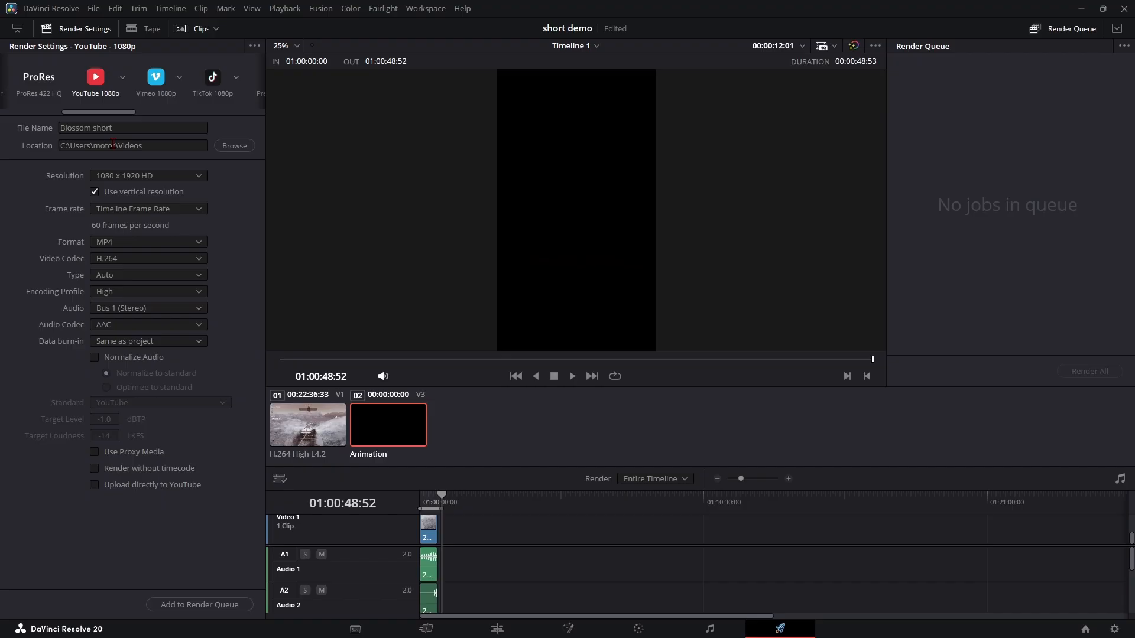
# Add the Blossom short export to the render queue and render all jobs.
pyautogui.click(191, 606)
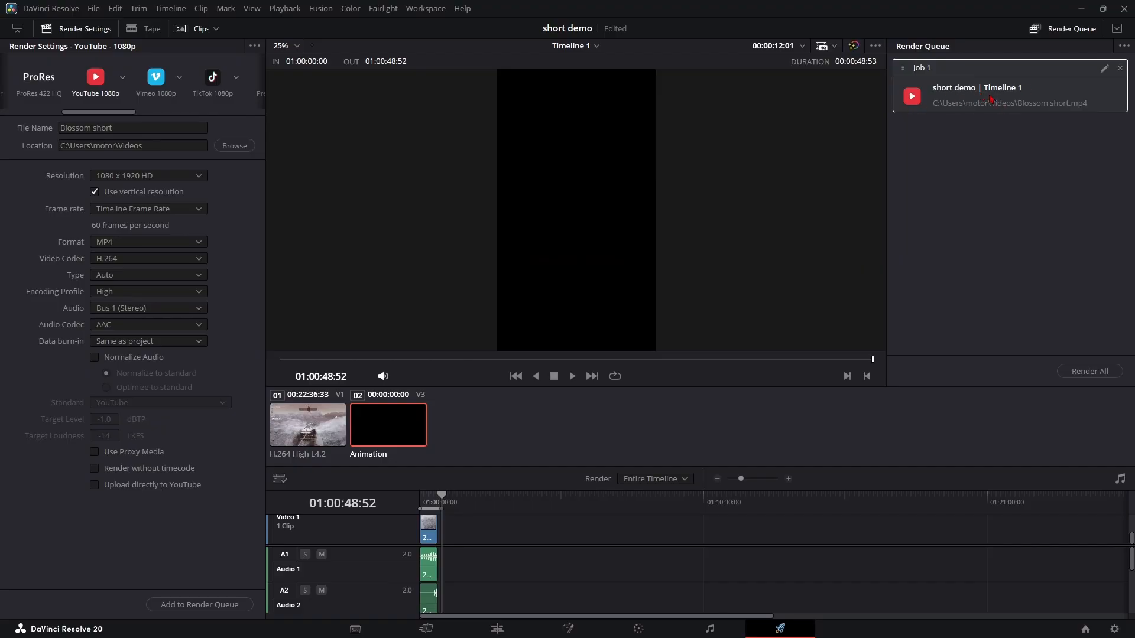
pyautogui.click(1090, 373)
# Switch to the media player to watch the rendered Blossom short, pausing playback during the end screen at 00:44.
pyautogui.moveTo(699, 637)
pyautogui.click(594, 625)
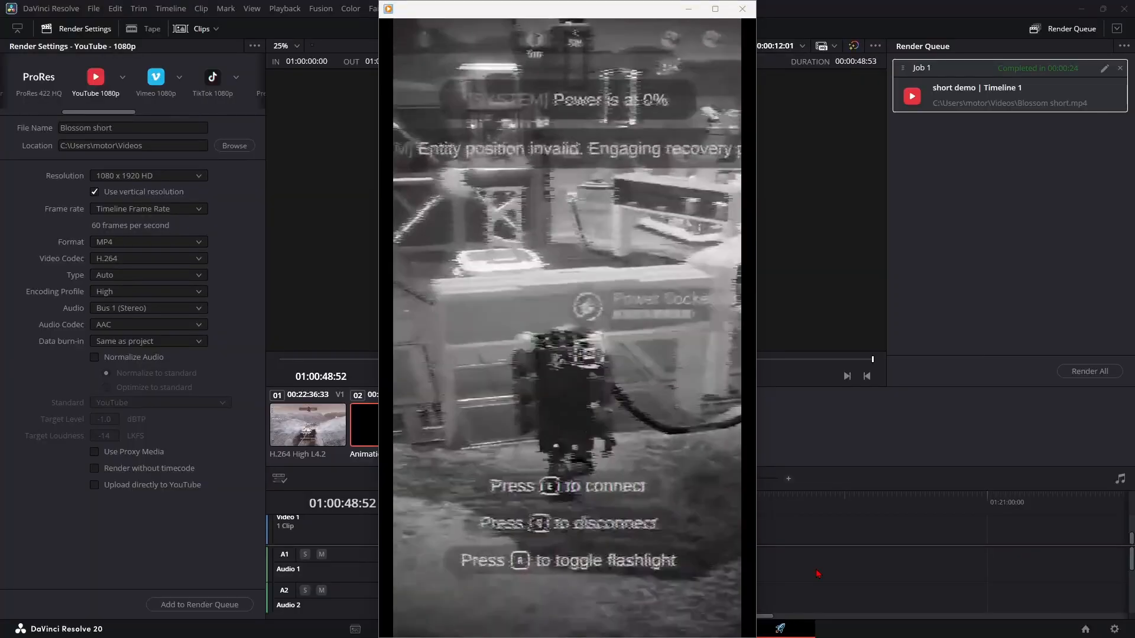
pyautogui.moveTo(509, 511)
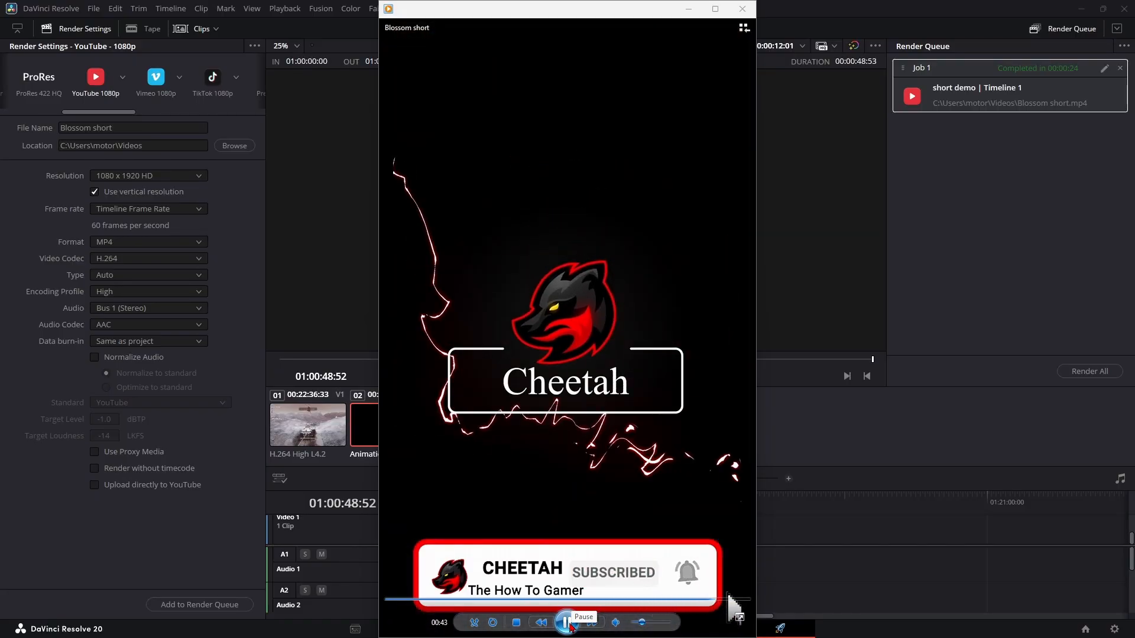
pyautogui.click(569, 625)
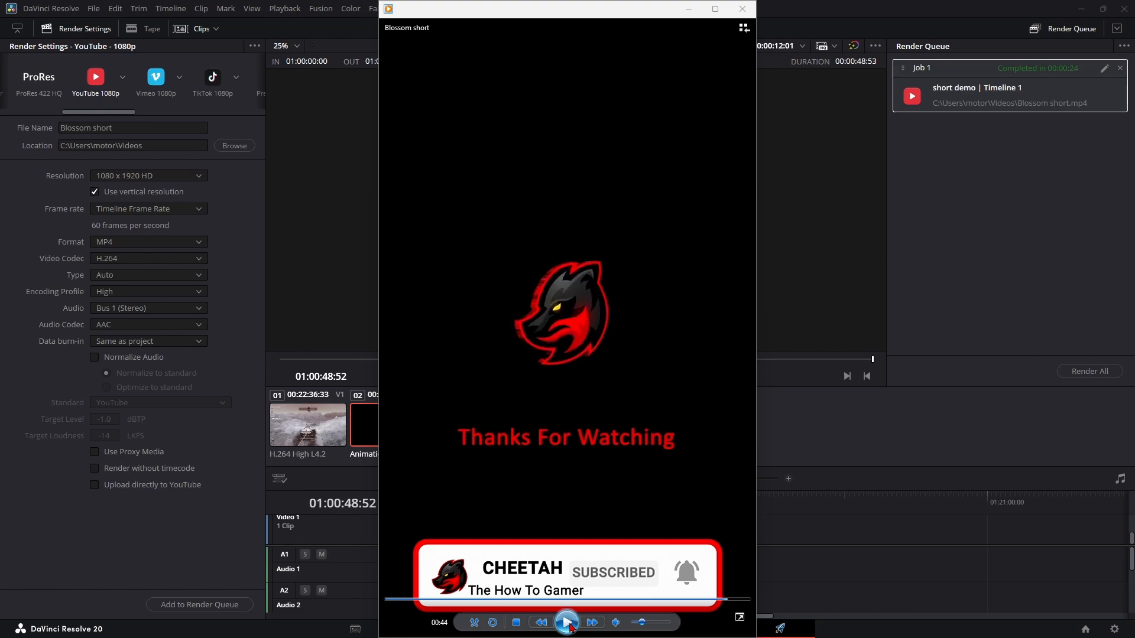